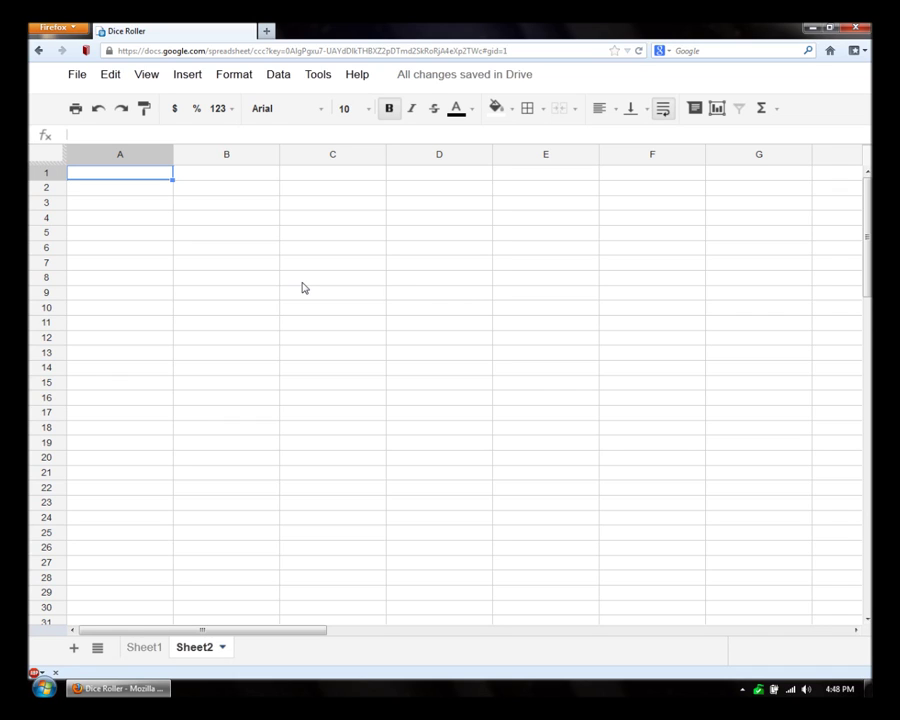
Enter 'Dice Roller - Google Docs' in A1, then trim it to just 'Dice Roller'.
{"action": "type", "text": "Dice Roller -"}
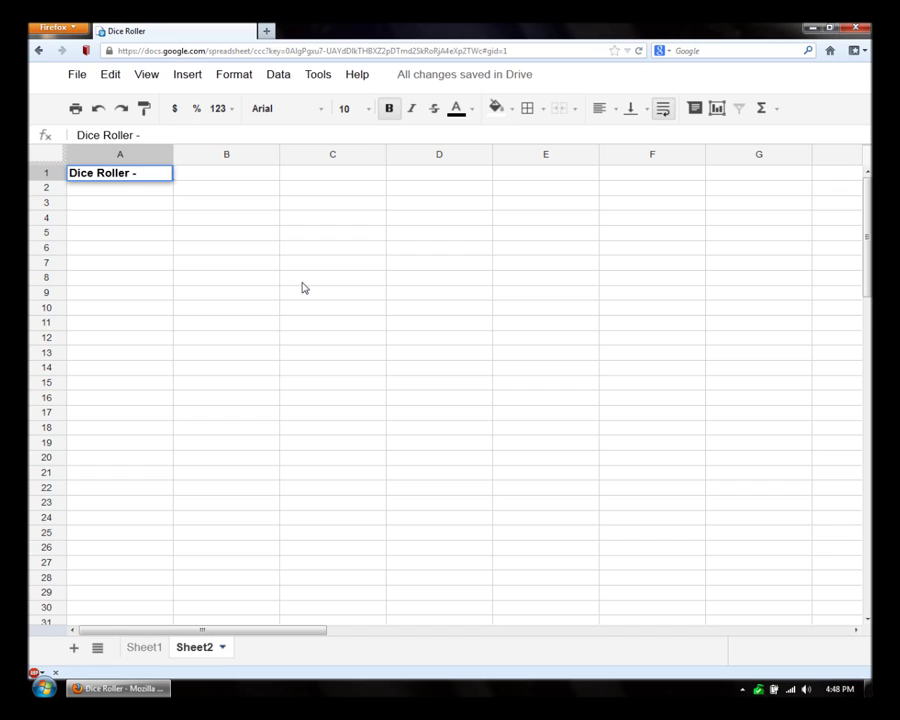
{"action": "key", "text": "BackSpace"}
{"action": "type", "text": "- Google Docs"}
{"action": "key", "text": "Return"}
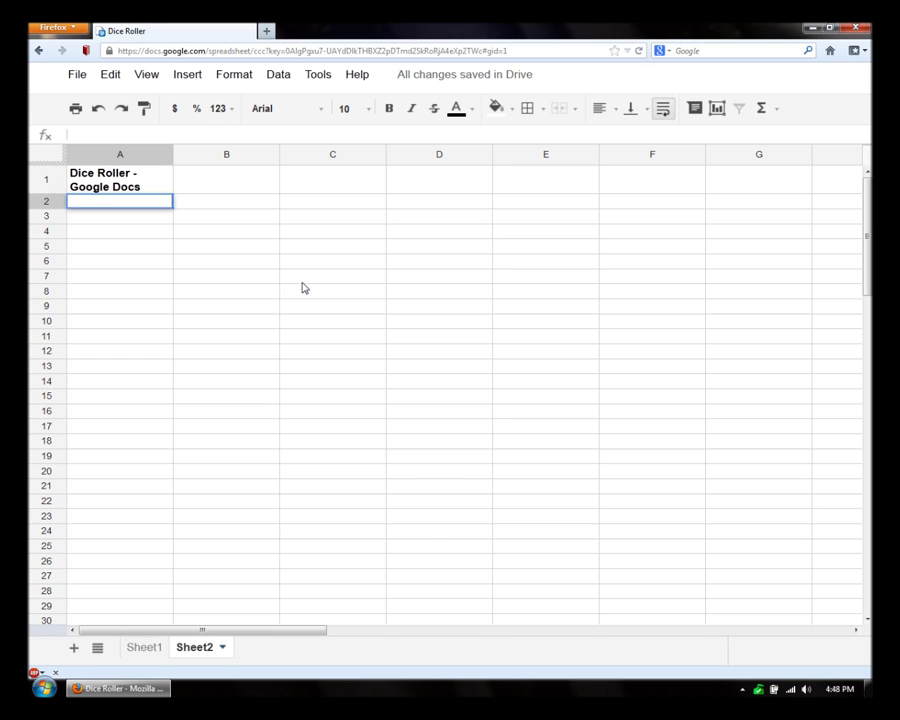
{"action": "key", "text": "Up"}
{"action": "key", "text": "Return"}
{"action": "key", "text": "BackSpace"}
{"action": "key", "text": "BackSpace"}
{"action": "key", "text": "BackSpace"}
{"action": "key", "text": "BackSpace"}
{"action": "key", "text": "BackSpace"}
{"action": "key", "text": "BackSpace"}
{"action": "key", "text": "BackSpace"}
{"action": "key", "text": "BackSpace"}
{"action": "key", "text": "BackSpace"}
{"action": "key", "text": "BackSpace"}
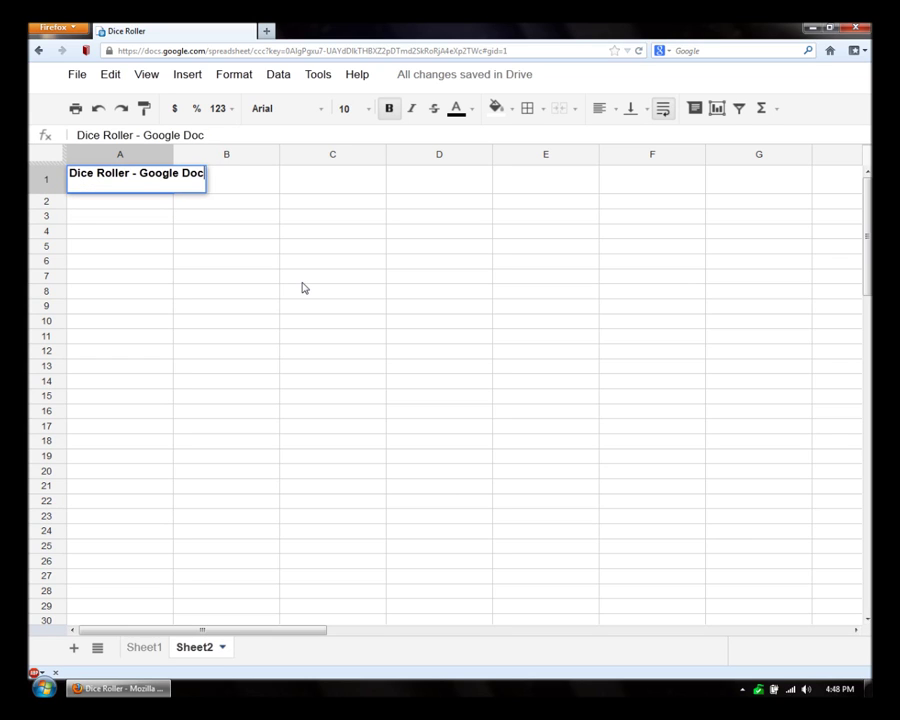
{"action": "key", "text": "BackSpace"}
{"action": "key", "text": "BackSpace"}
{"action": "key", "text": "BackSpace"}
{"action": "key", "text": "BackSpace"}
{"action": "key", "text": "BackSpace"}
{"action": "key", "text": "Return"}
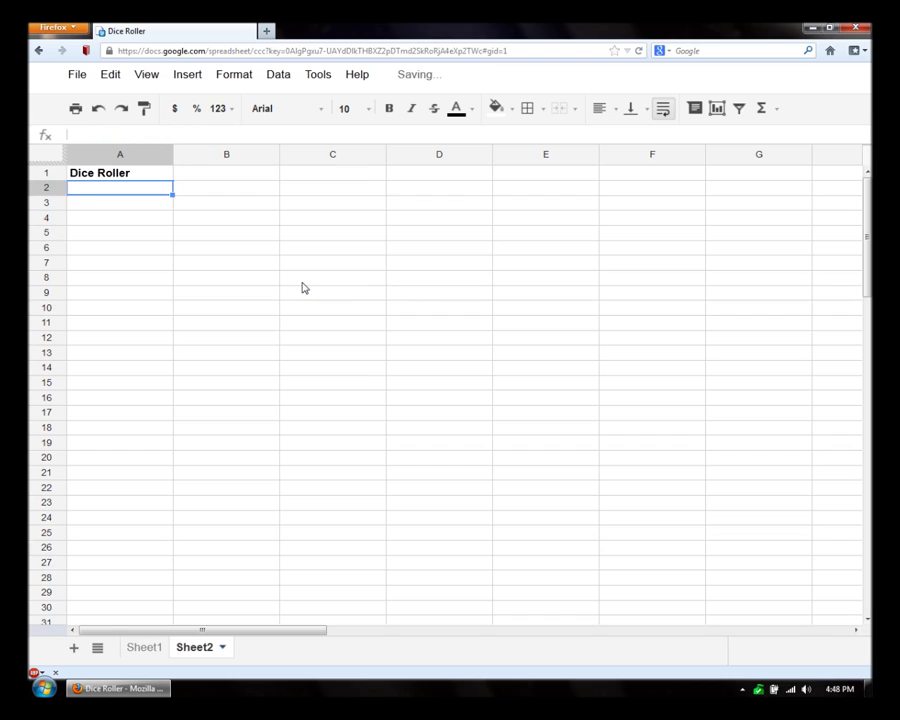
{"action": "key", "text": "Down"}
{"action": "key", "text": "Down"}
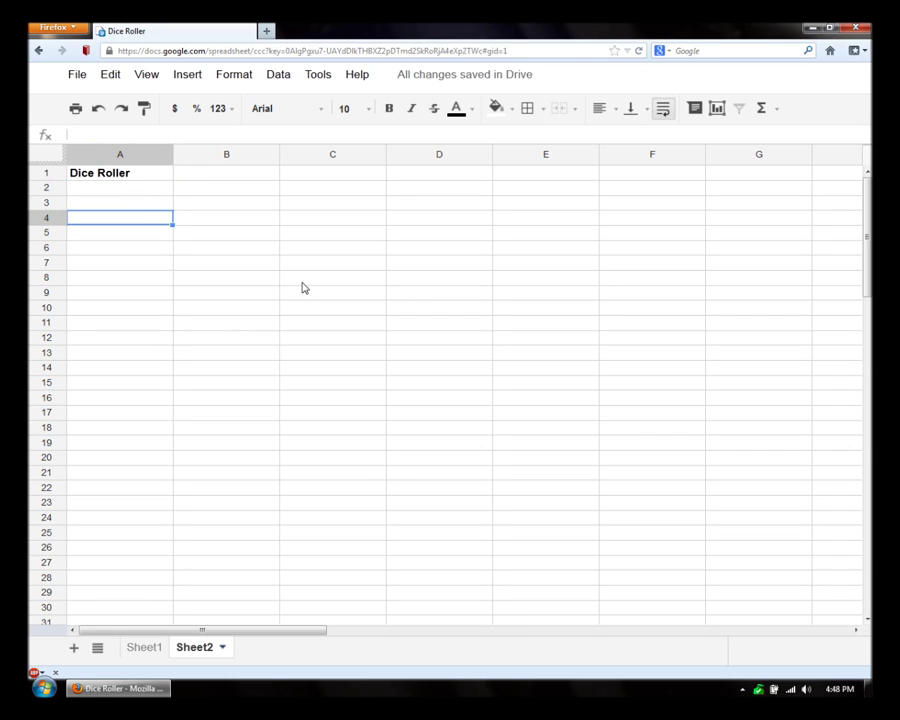
Add the headers 'Die' in A4 and 'Sides' in B4.
{"action": "type", "text": "Die"}
{"action": "key", "text": "Tab"}
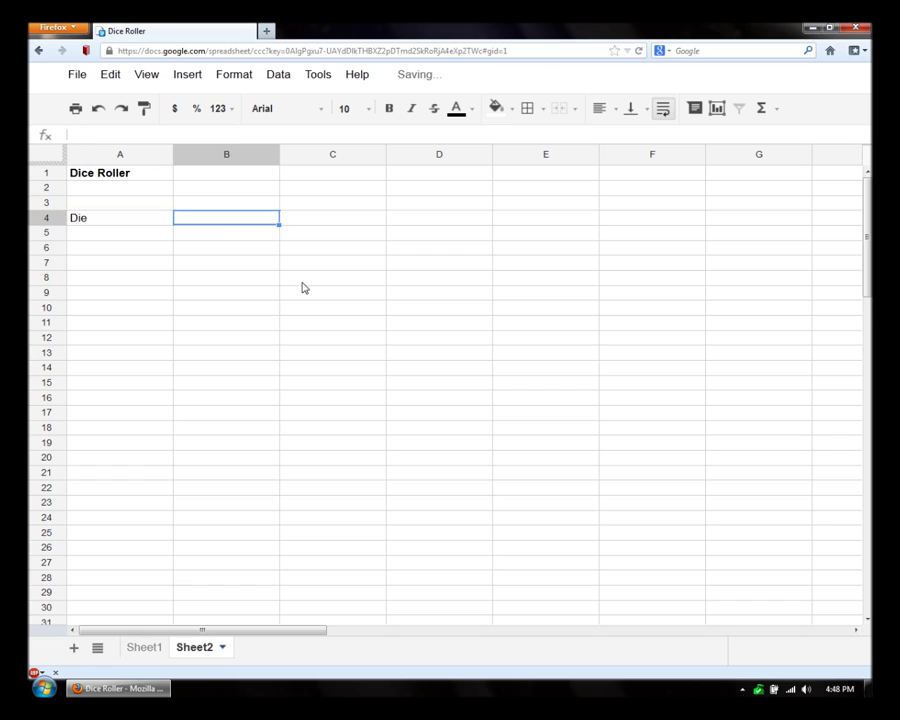
{"action": "key", "text": "Right"}
{"action": "key", "text": "Right"}
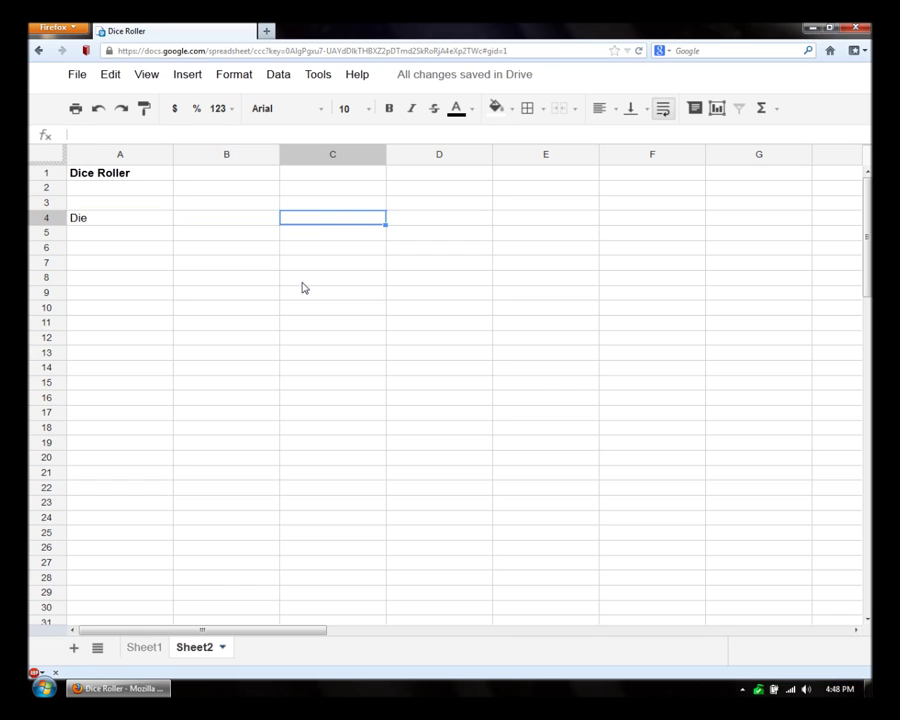
{"action": "key", "text": "Left"}
{"action": "key", "text": "Left"}
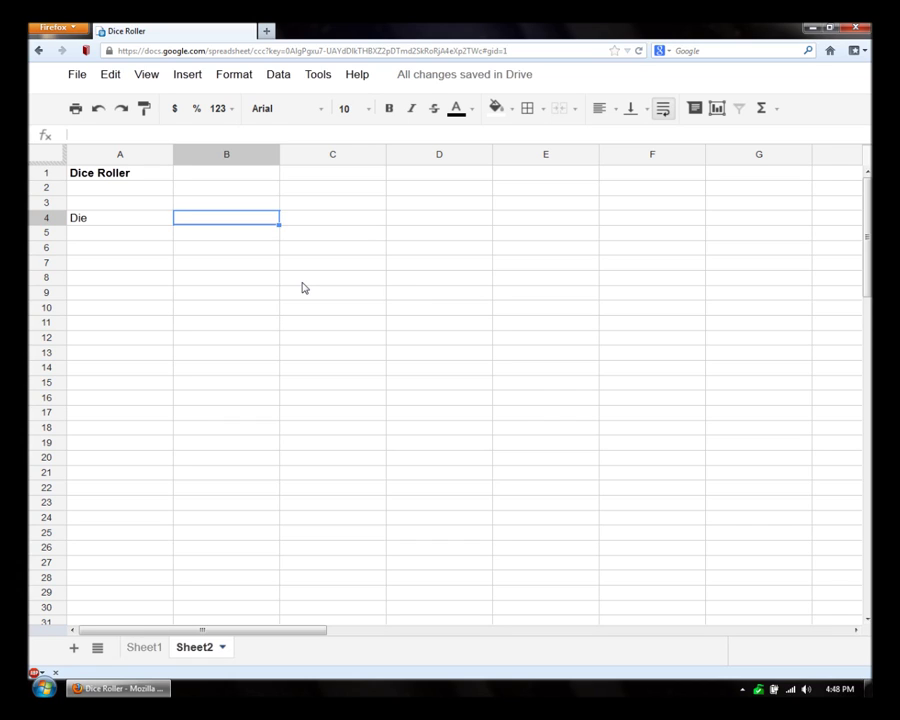
{"action": "type", "text": "Sides"}
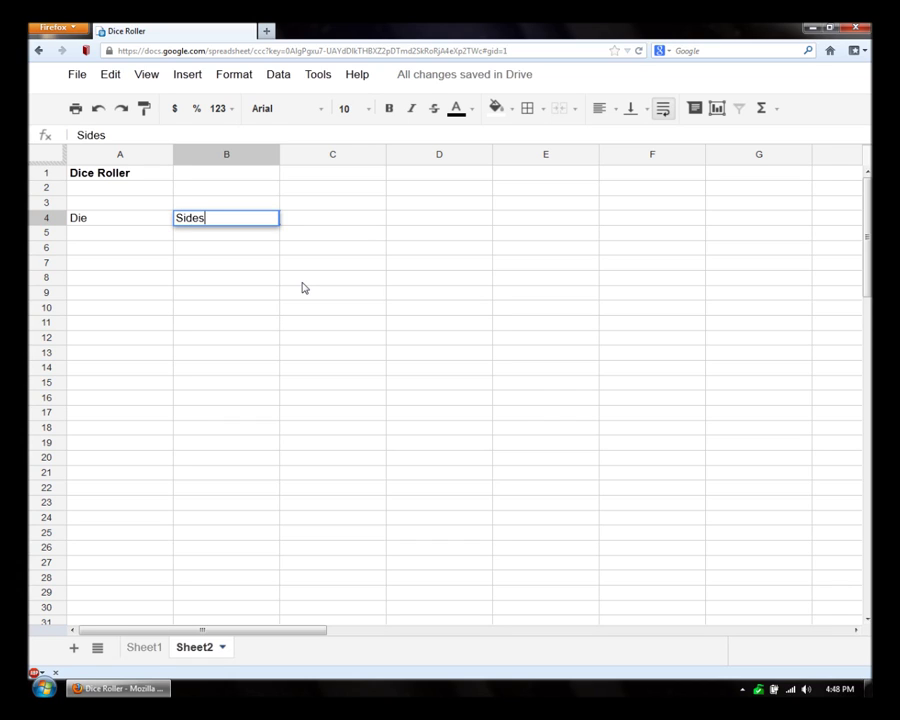
{"action": "key", "text": "Tab"}
{"action": "key", "text": "Left"}
{"action": "key", "text": "Left"}
{"action": "key", "text": "Down"}
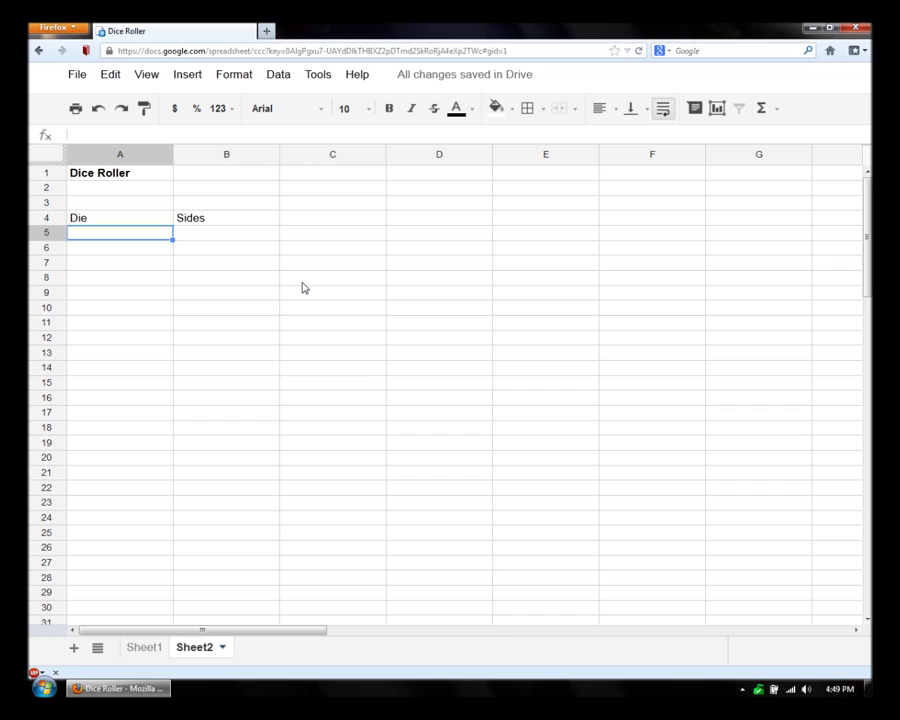
List d4, d6, d8, d10, d12 and d20 down A5:A10.
{"action": "type", "text": "d4"}
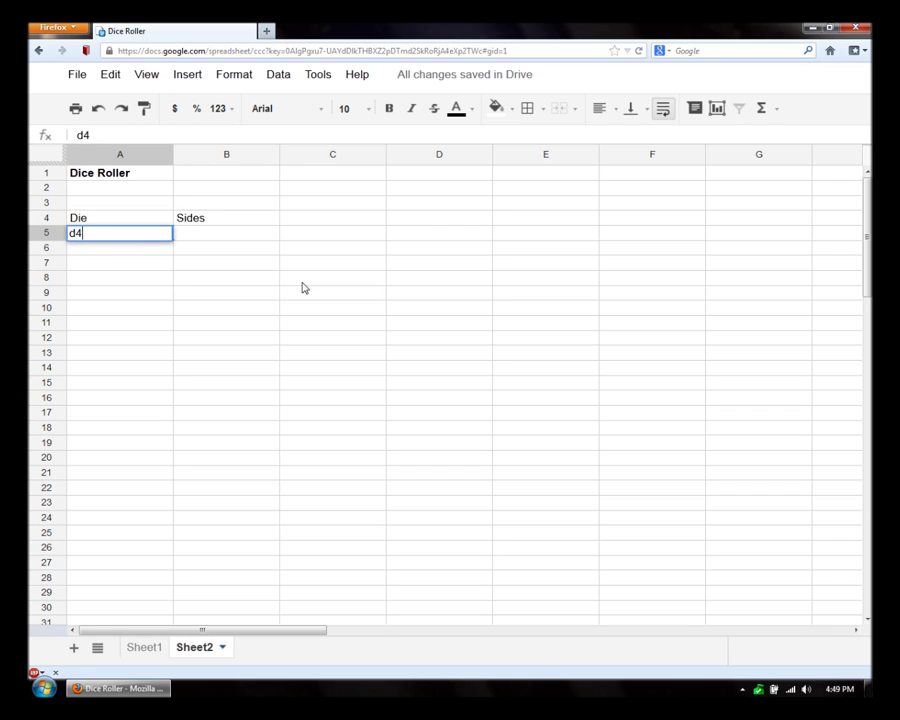
{"action": "key", "text": "Return"}
{"action": "type", "text": "d6"}
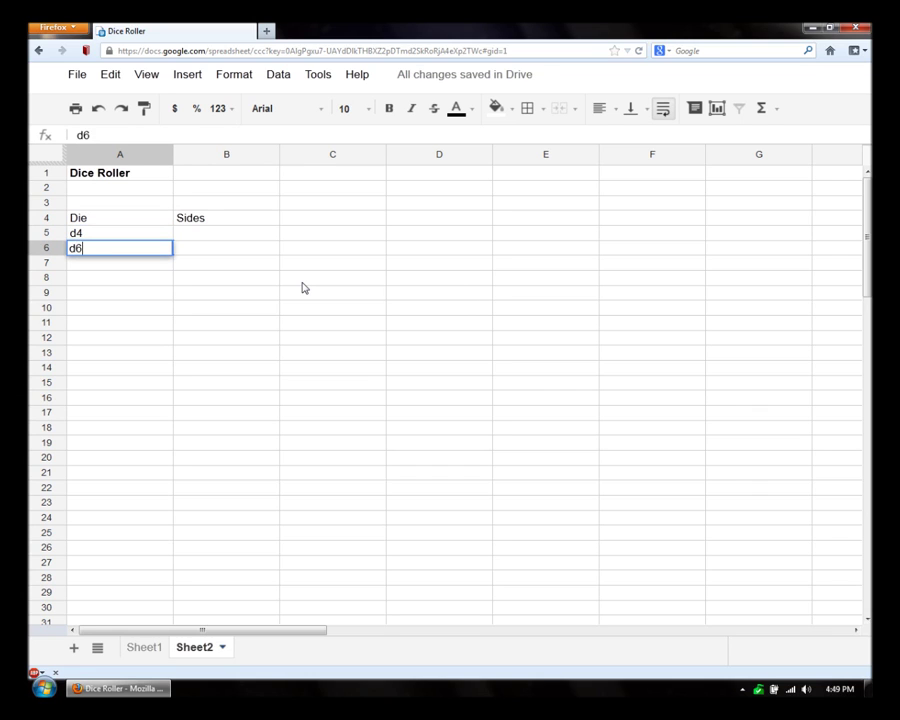
{"action": "key", "text": "Return"}
{"action": "type", "text": "d8"}
{"action": "key", "text": "Return"}
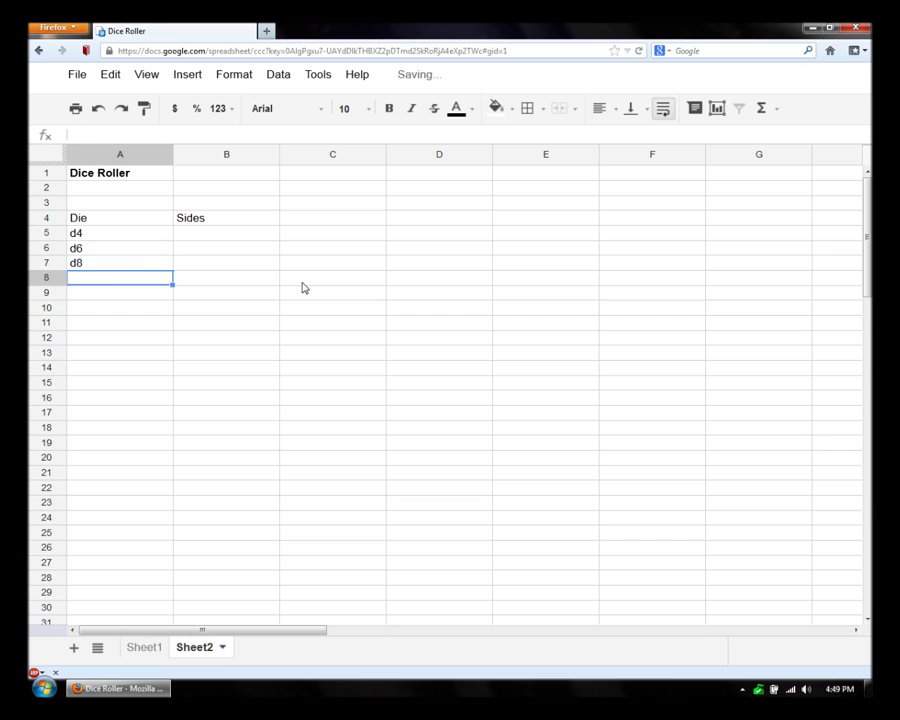
{"action": "type", "text": "d10"}
{"action": "key", "text": "Return"}
{"action": "type", "text": "d12"}
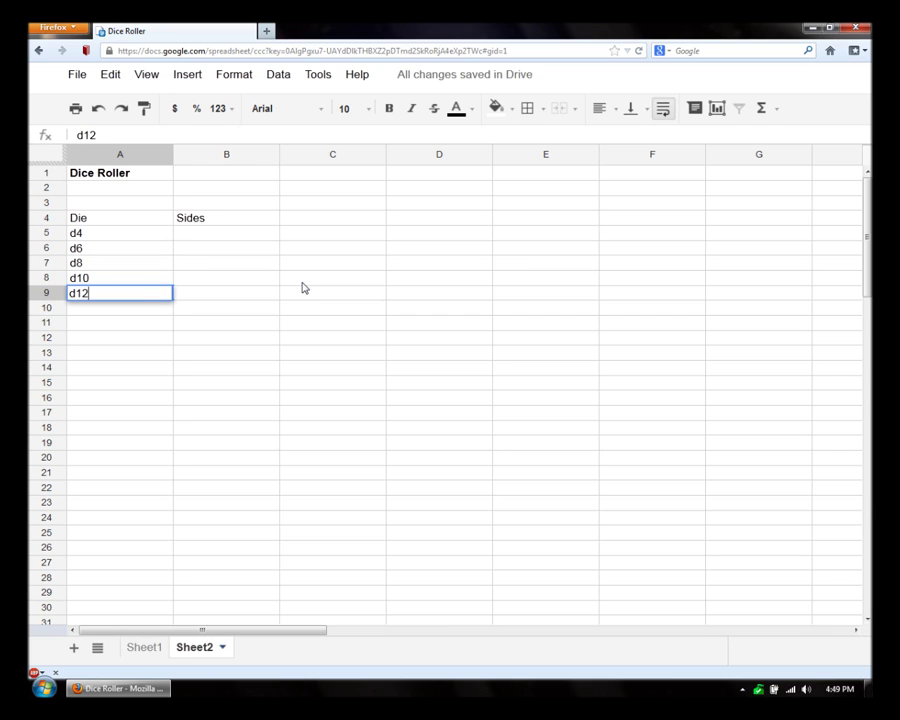
{"action": "key", "text": "Return"}
{"action": "type", "text": "d20"}
{"action": "key", "text": "Return"}
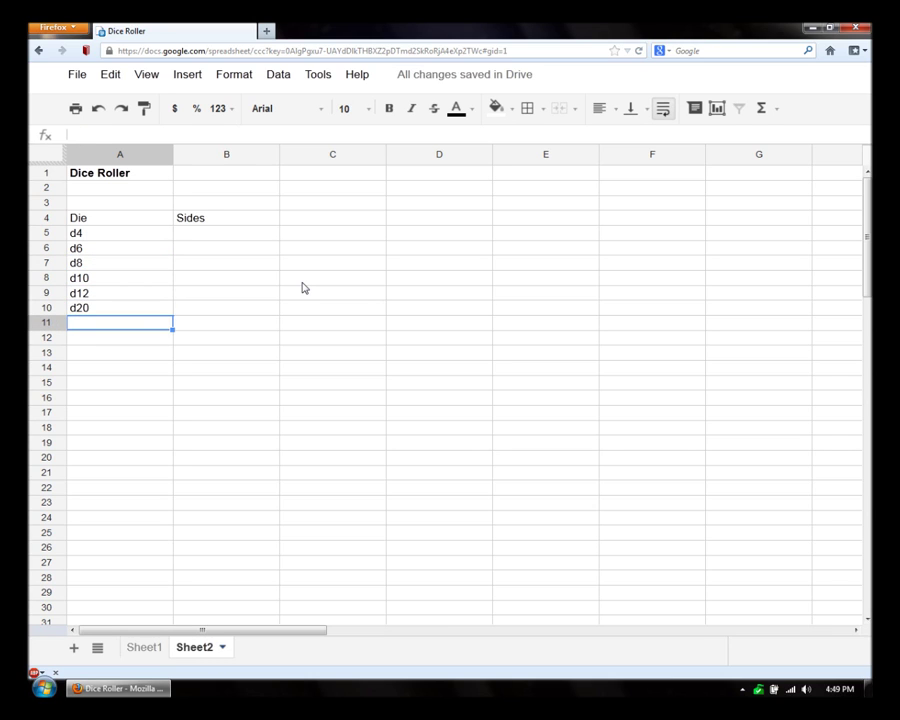
{"action": "key", "text": "Up"}
{"action": "key", "text": "Right"}
{"action": "key", "text": "Up"}
{"action": "key", "text": "Up"}
{"action": "key", "text": "Up"}
{"action": "key", "text": "Up"}
{"action": "key", "text": "Up"}
{"action": "key", "text": "Up"}
Check the die names, then start typing =MID in cell B5 beside d4.
{"action": "key", "text": "Right"}
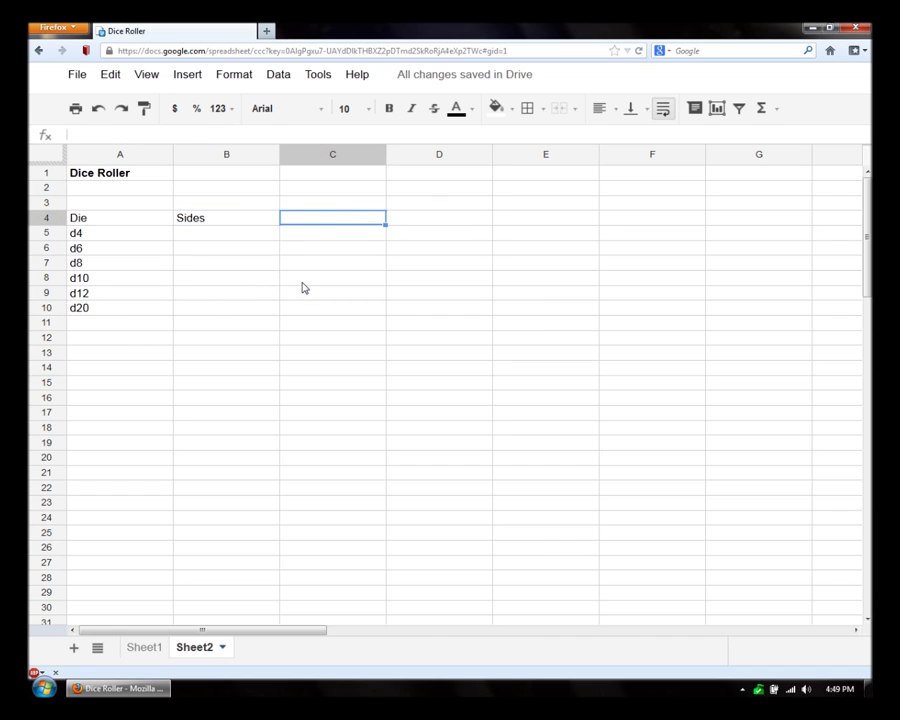
{"action": "key", "text": "Left"}
{"action": "key", "text": "Down"}
{"action": "key", "text": "Left"}
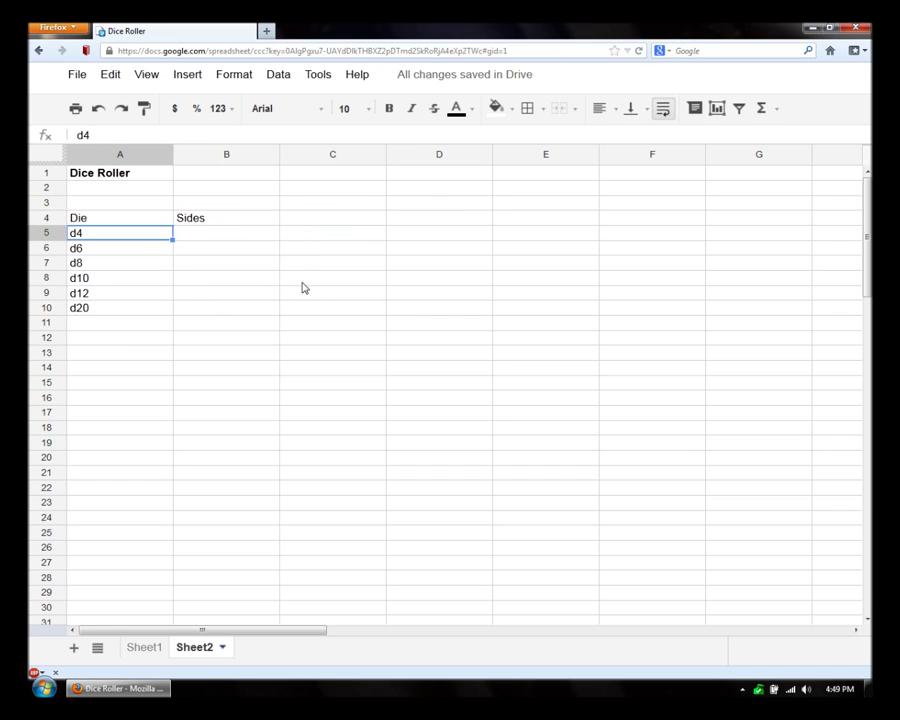
{"action": "key", "text": "Down"}
{"action": "key", "text": "Up"}
{"action": "key", "text": "Up"}
{"action": "key", "text": "Down"}
{"action": "key", "text": "Down"}
{"action": "key", "text": "Down"}
{"action": "key", "text": "Up"}
{"action": "key", "text": "Up"}
{"action": "key", "text": "Right"}
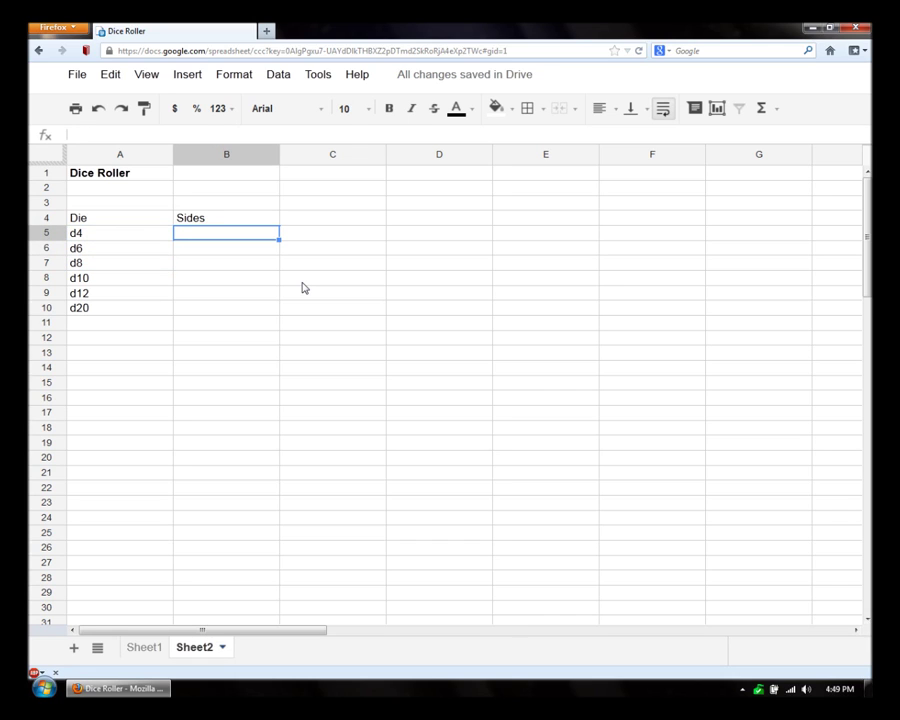
{"action": "key", "text": "Left"}
{"action": "key", "text": "Right"}
{"action": "key", "text": "Left"}
{"action": "key", "text": "Right"}
{"action": "type", "text": "="}
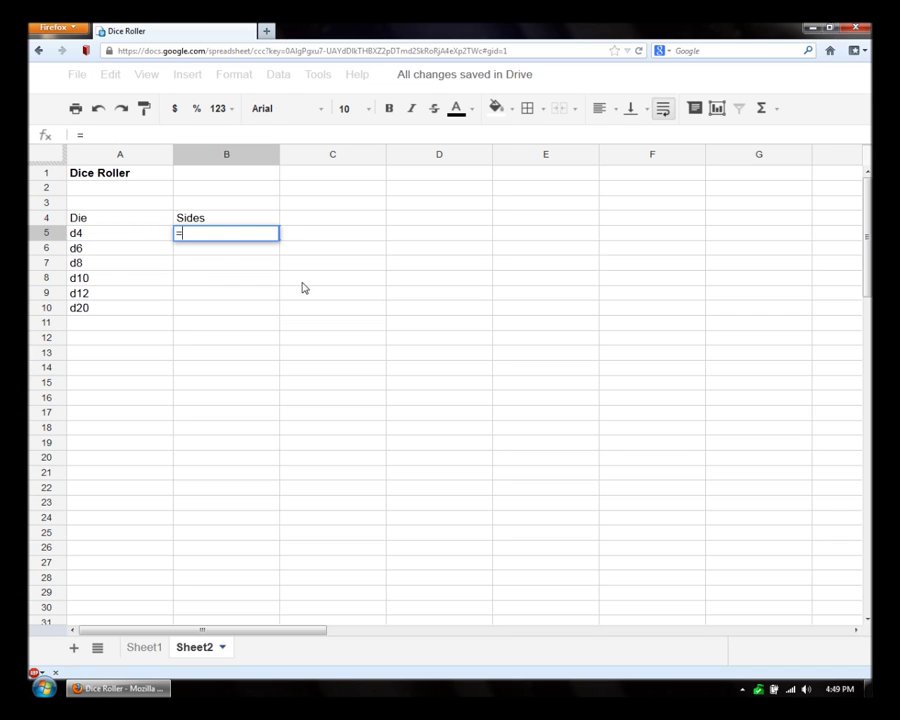
{"action": "type", "text": "MID"}
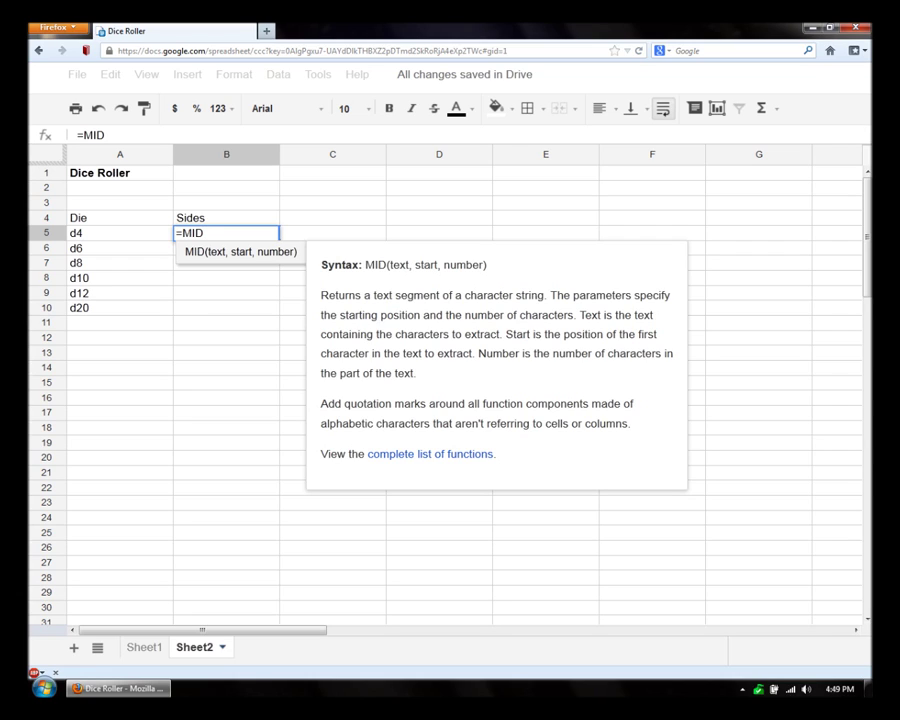
Complete B5 as =MID(A5,2,LEN(A5)-1) so it shows 4 for d4.
{"action": "type", "text": "("}
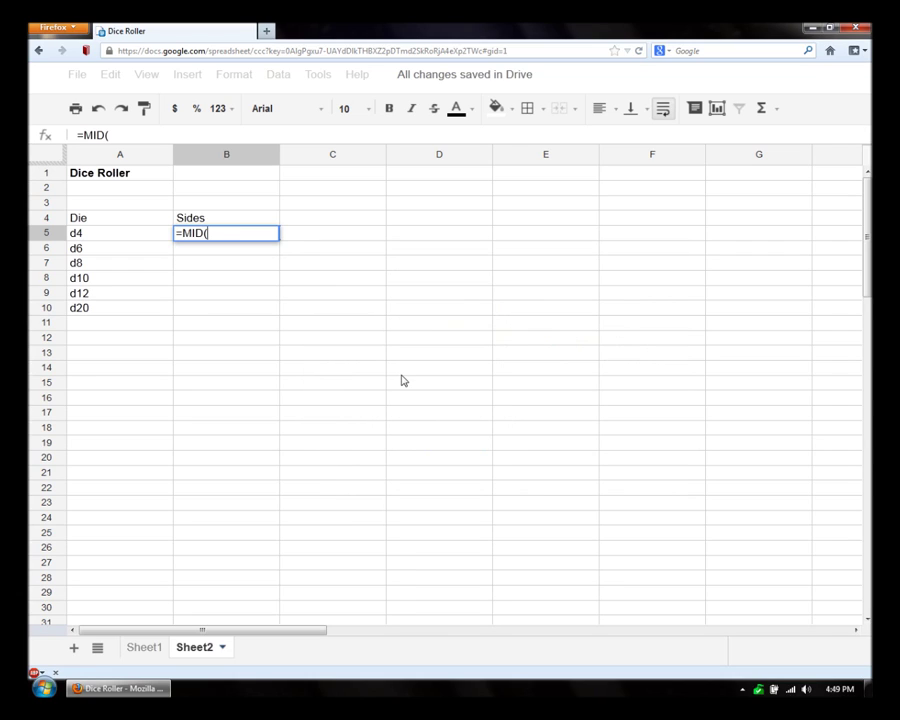
{"action": "left_click", "coordinate": [101, 235]}
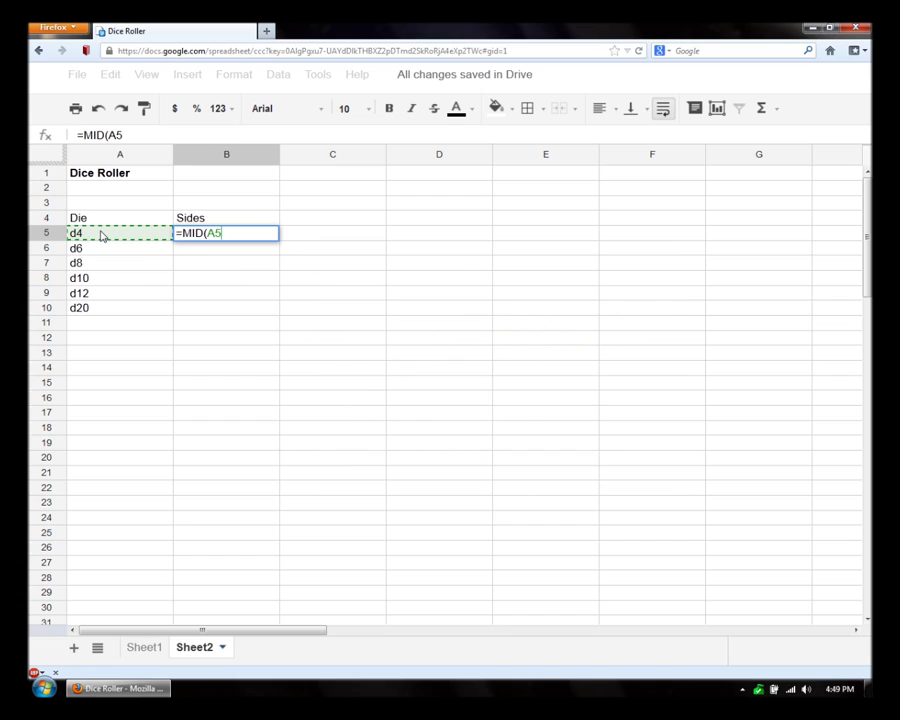
{"action": "type", "text": ","}
{"action": "type", "text": "2,"}
{"action": "type", "text": "LEN("}
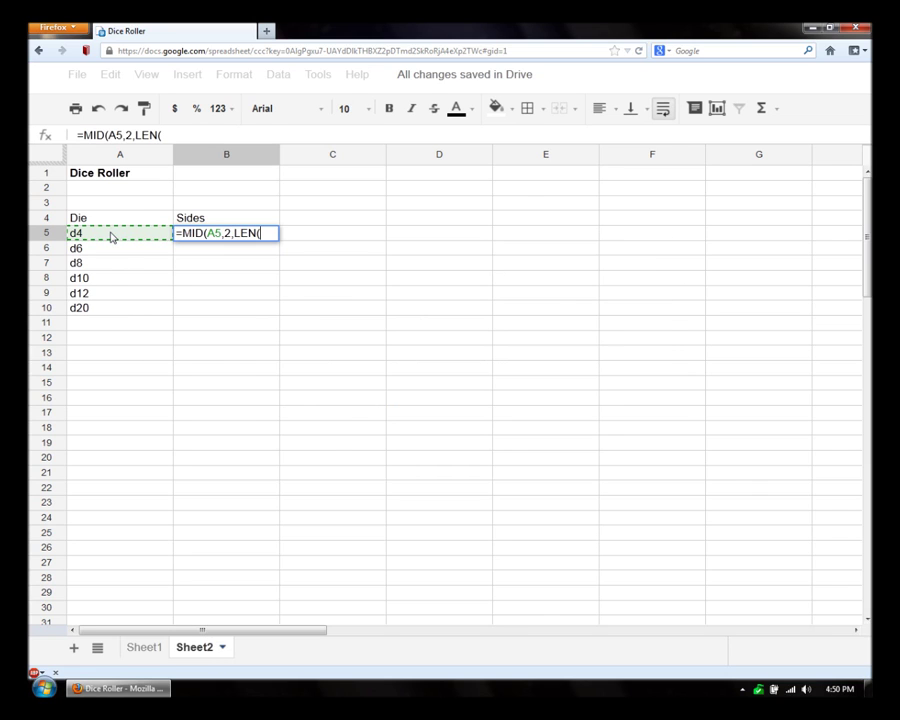
{"action": "key", "text": "BackSpace"}
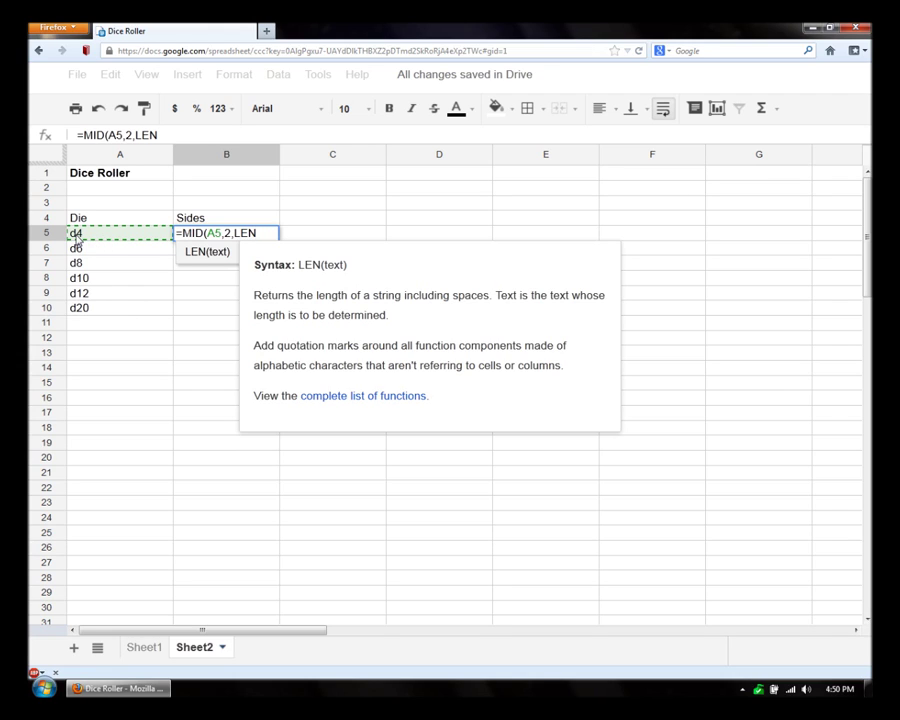
{"action": "type", "text": "(A"}
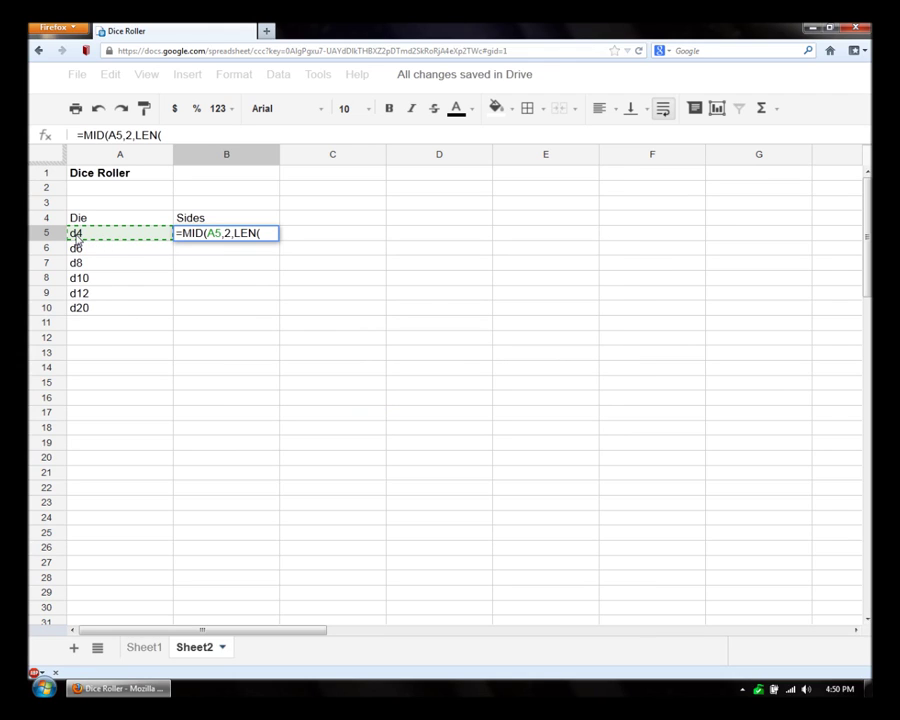
{"action": "type", "text": "5)-1)"}
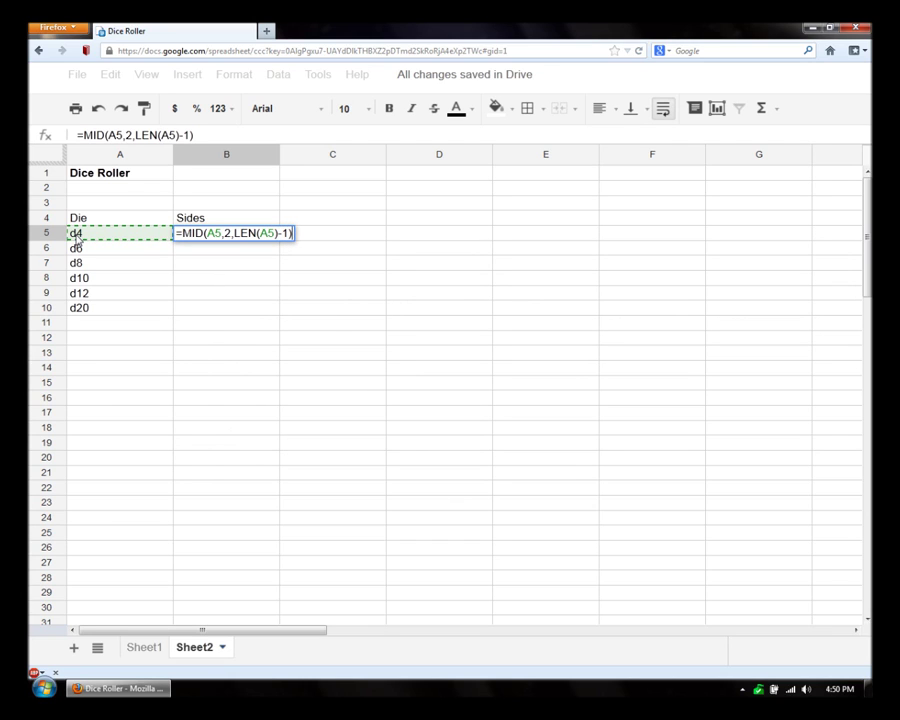
{"action": "key", "text": "Return"}
Copy the B5 formula into B10 so the d20 row shows 20.
{"action": "key", "text": "Up"}
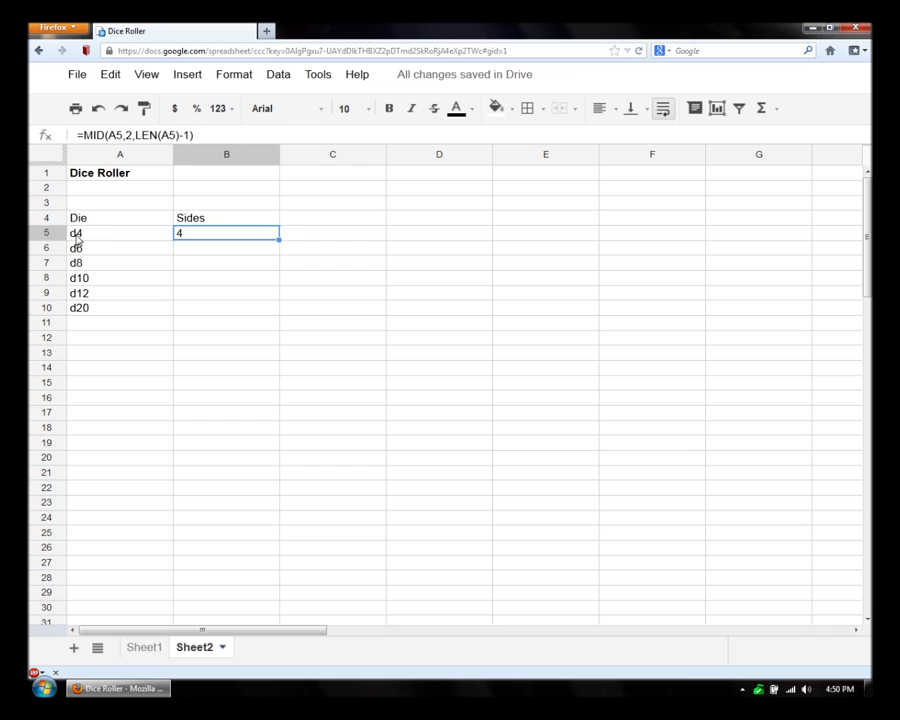
{"action": "key", "text": "Right"}
{"action": "key", "text": "Left"}
{"action": "right_click", "coordinate": [198, 236]}
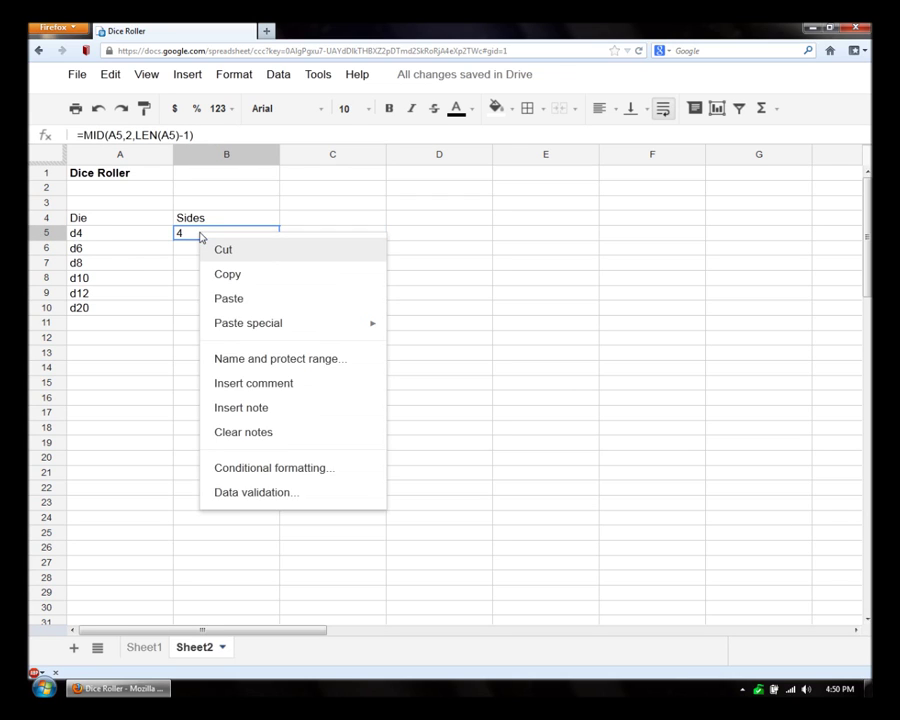
{"action": "left_click", "coordinate": [245, 276]}
{"action": "left_click", "coordinate": [192, 313]}
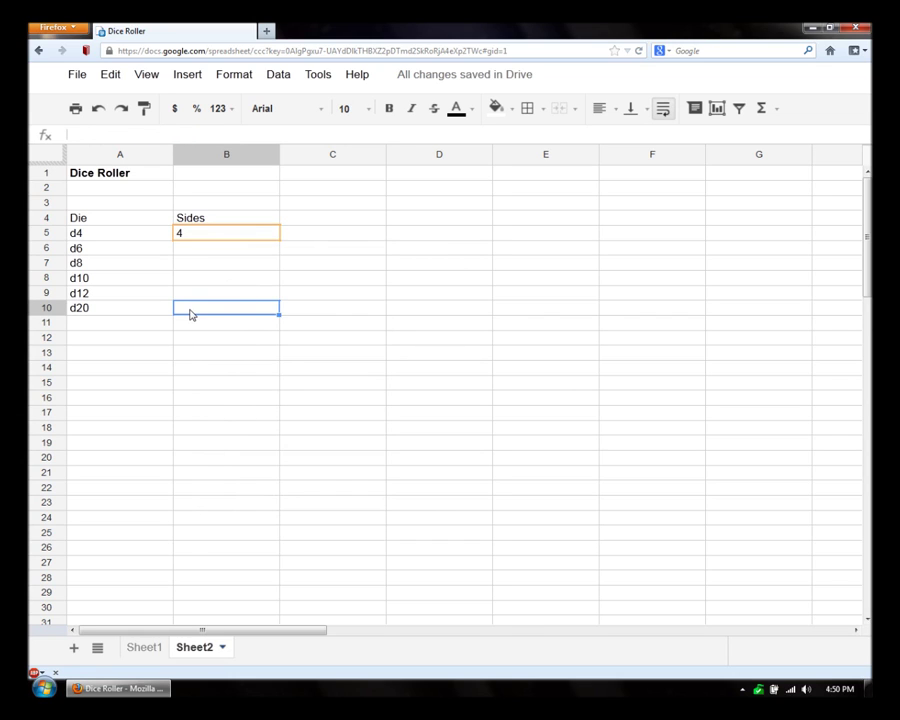
{"action": "right_click", "coordinate": [190, 313]}
{"action": "left_click", "coordinate": [240, 379]}
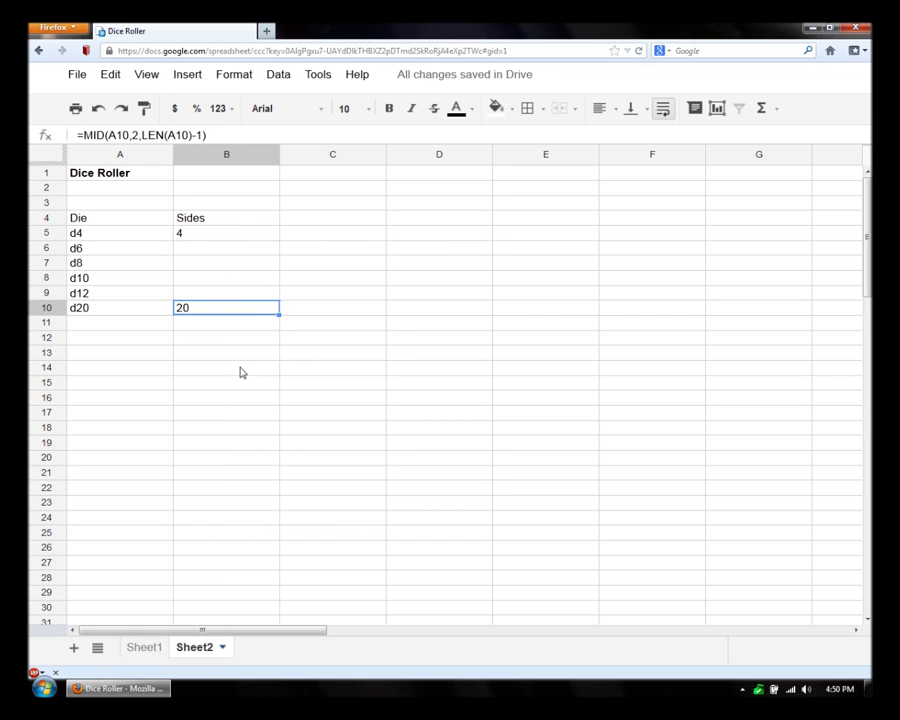
Put the 'Random Number' header in C4 and =RAND() in C5.
{"action": "left_click", "coordinate": [302, 220]}
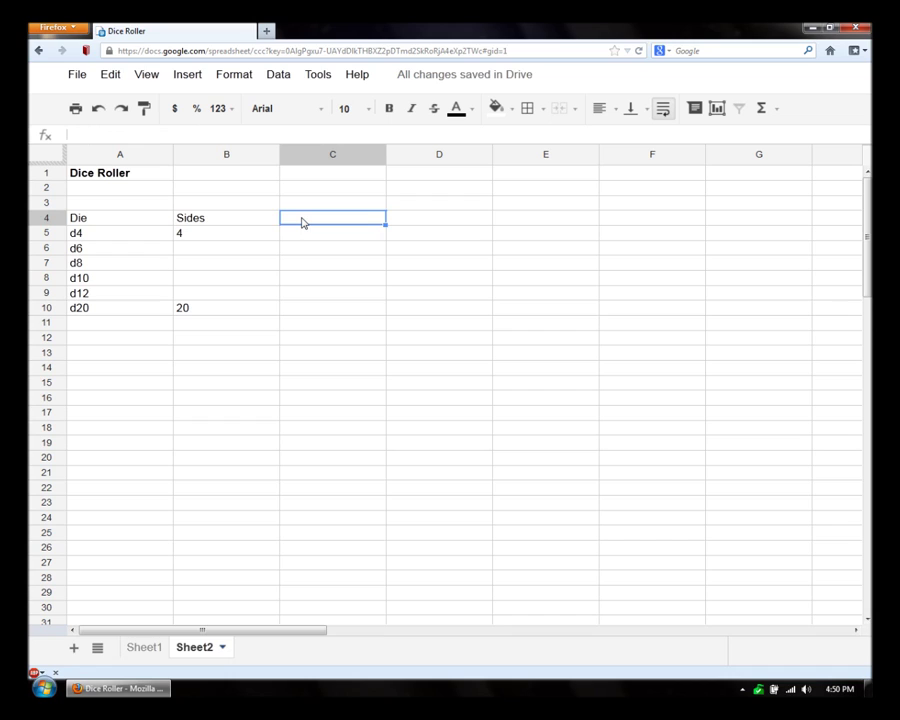
{"action": "type", "text": "Random Number"}
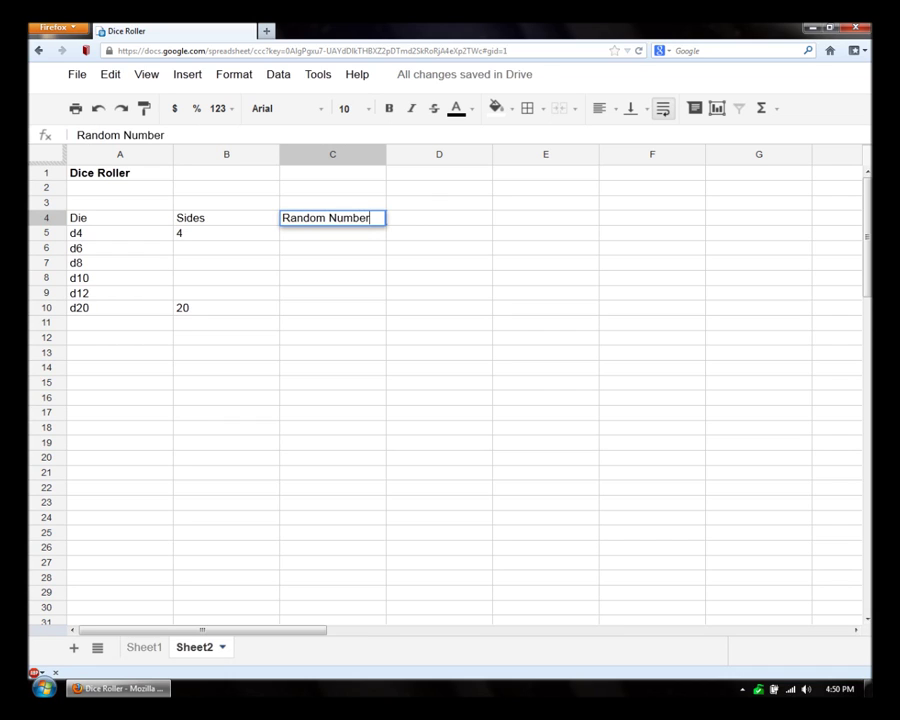
{"action": "key", "text": "Return"}
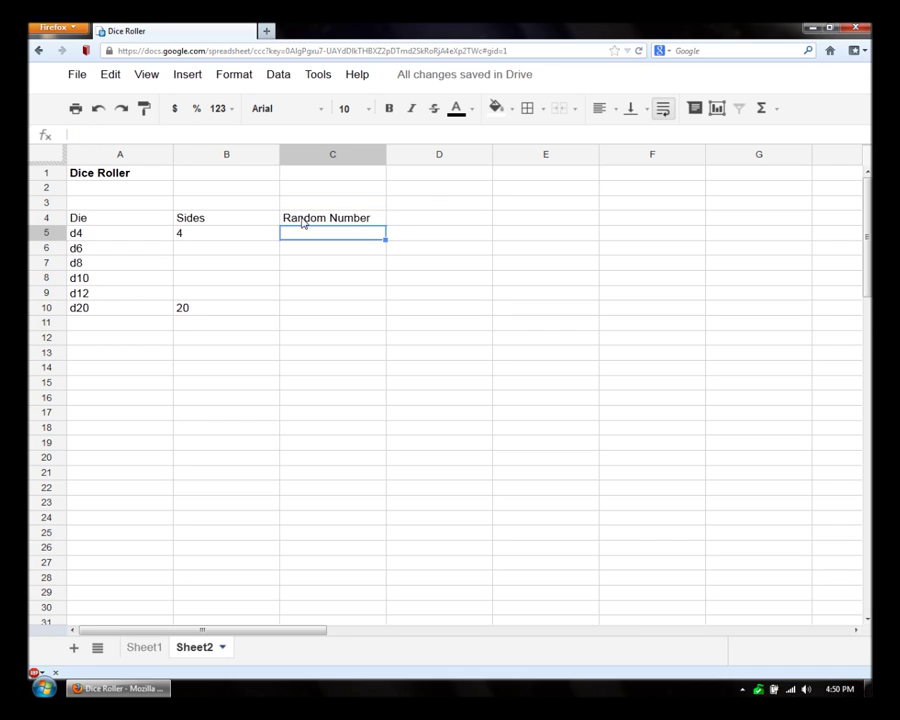
{"action": "type", "text": "="}
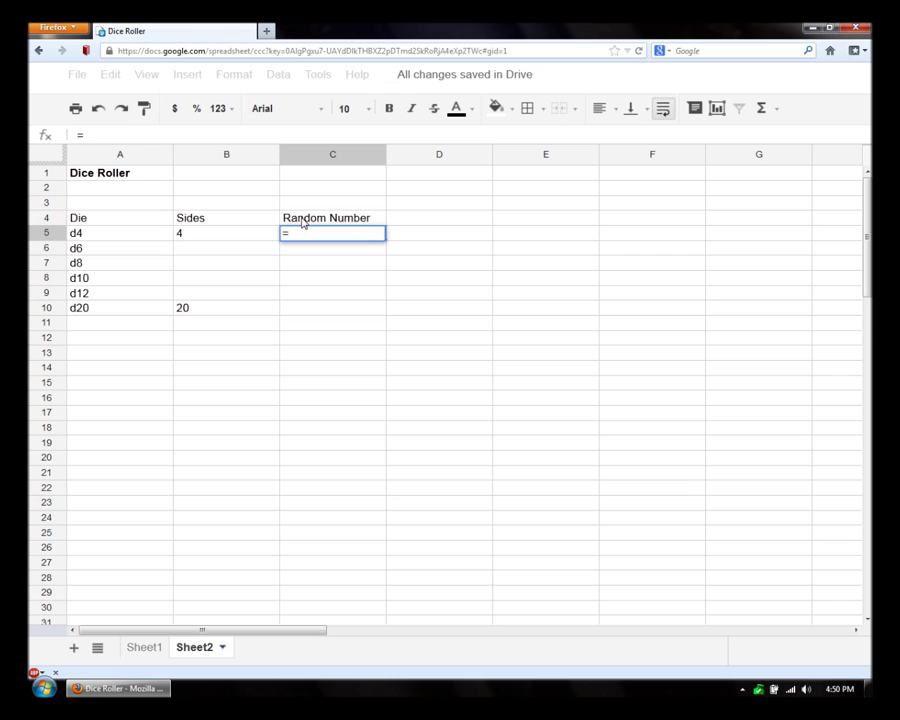
{"action": "type", "text": "RAND()"}
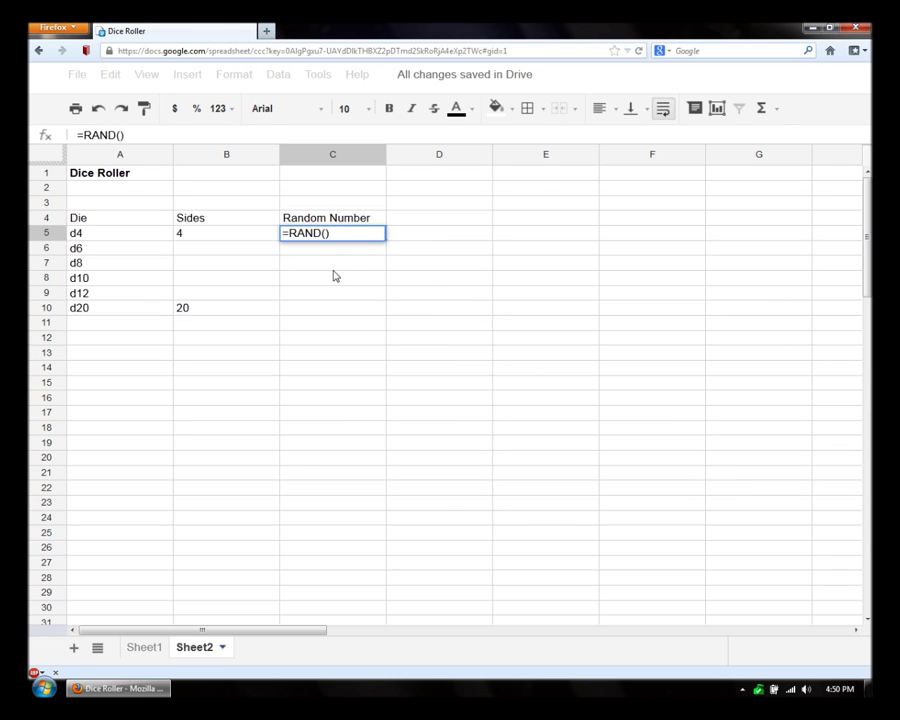
{"action": "key", "text": "BackSpace"}
{"action": "key", "text": "BackSpace"}
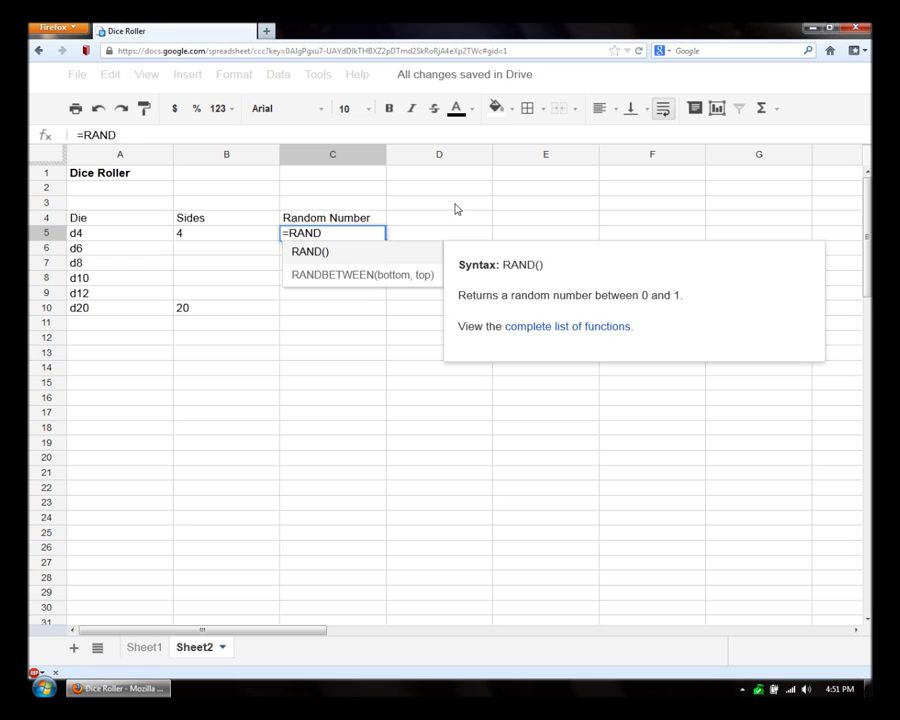
{"action": "type", "text": "()"}
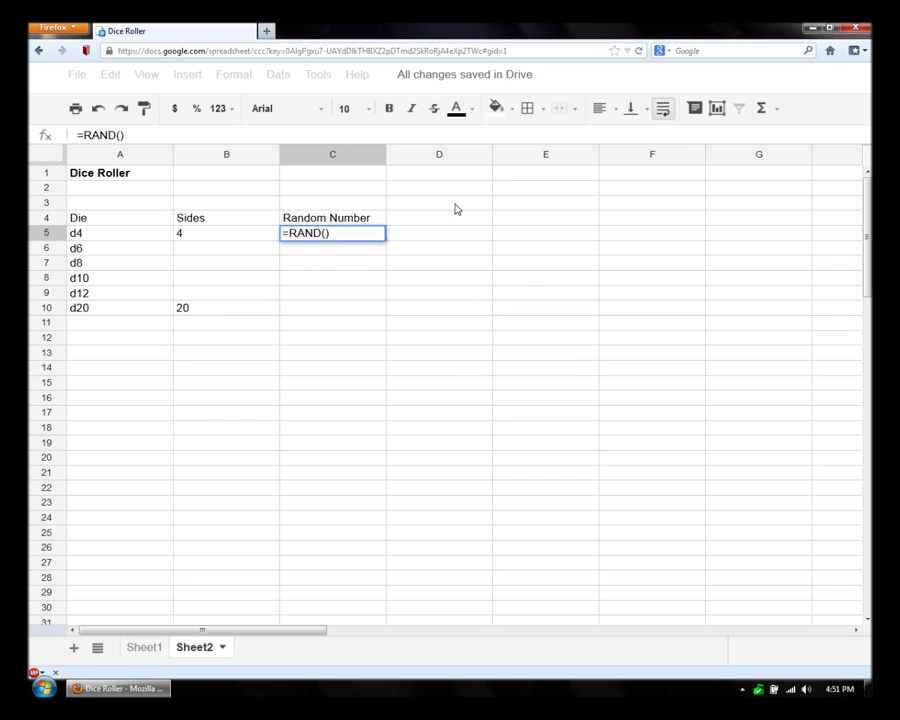
{"action": "key", "text": "Return"}
{"action": "key", "text": "Up"}
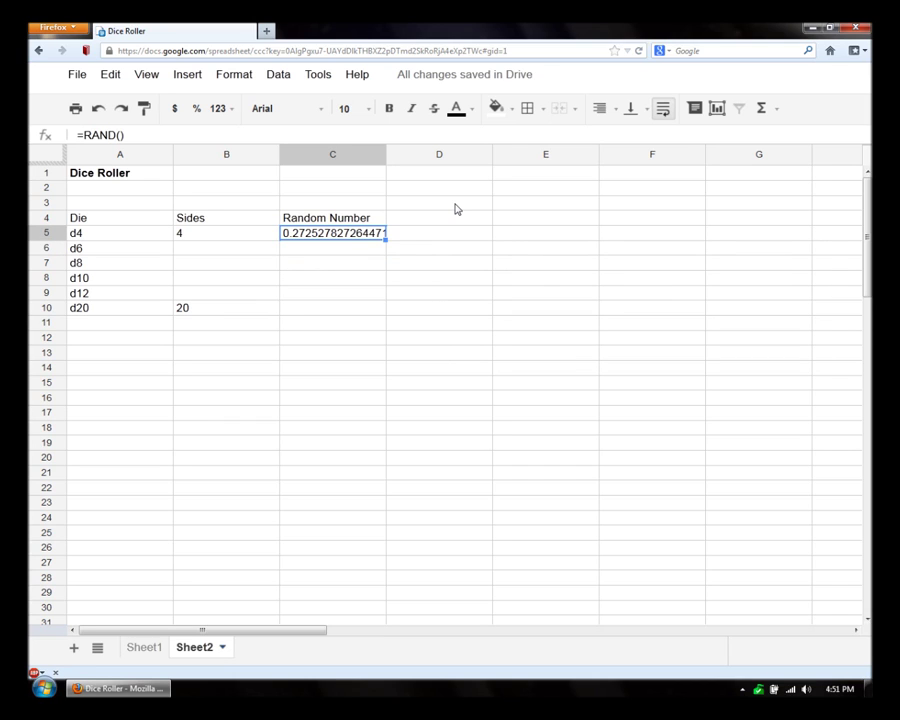
{"action": "key", "text": "Right"}
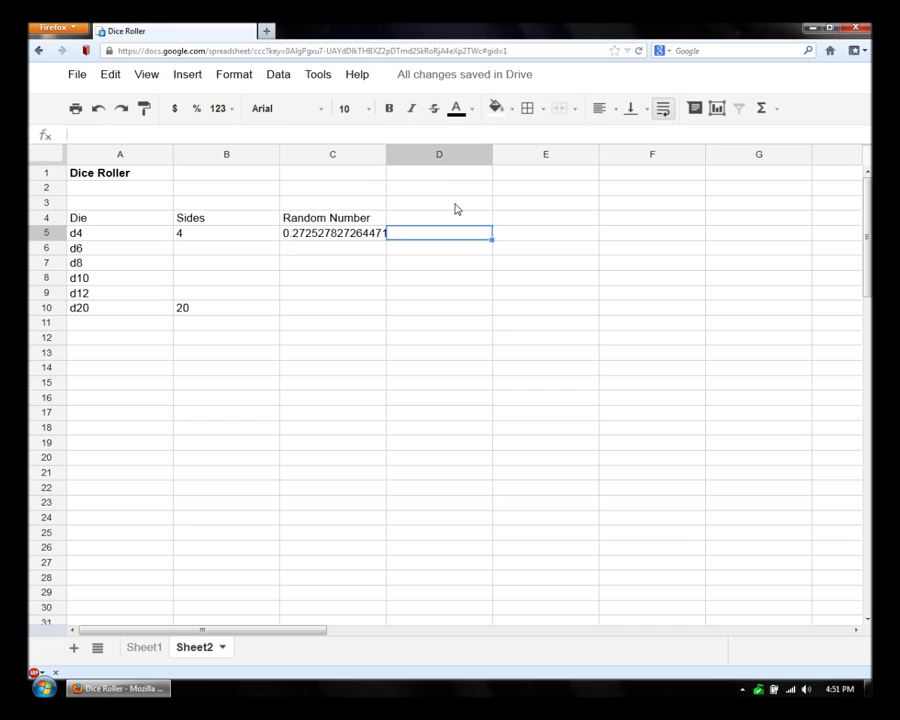
{"action": "key", "text": "Up"}
Enter the 'Result' header in D4 and review the B5 and C5 formulas.
{"action": "type", "text": "Result"}
{"action": "key", "text": "Return"}
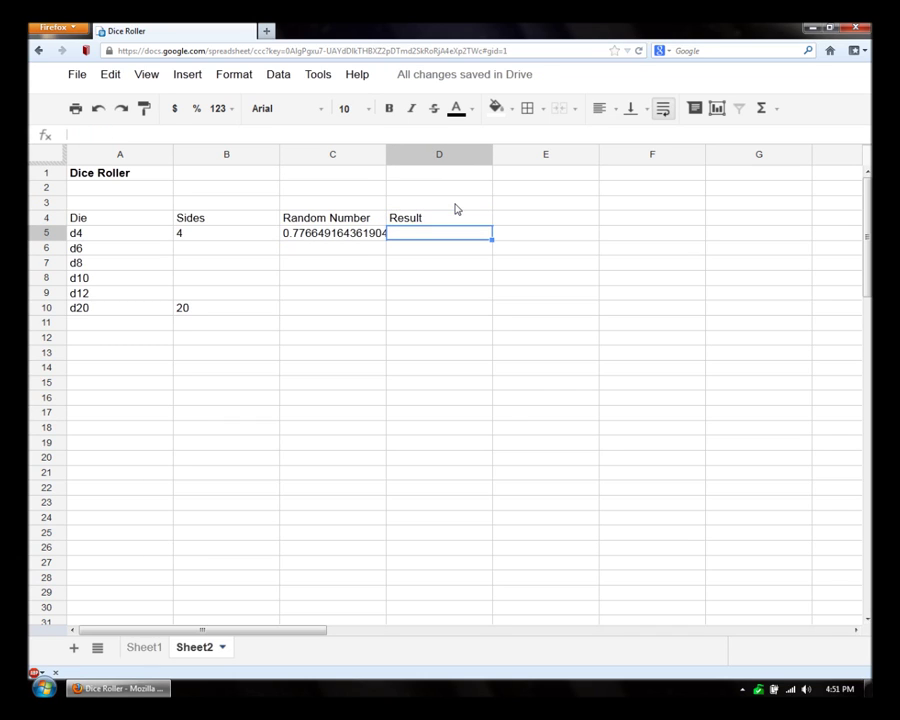
{"action": "key", "text": "Left"}
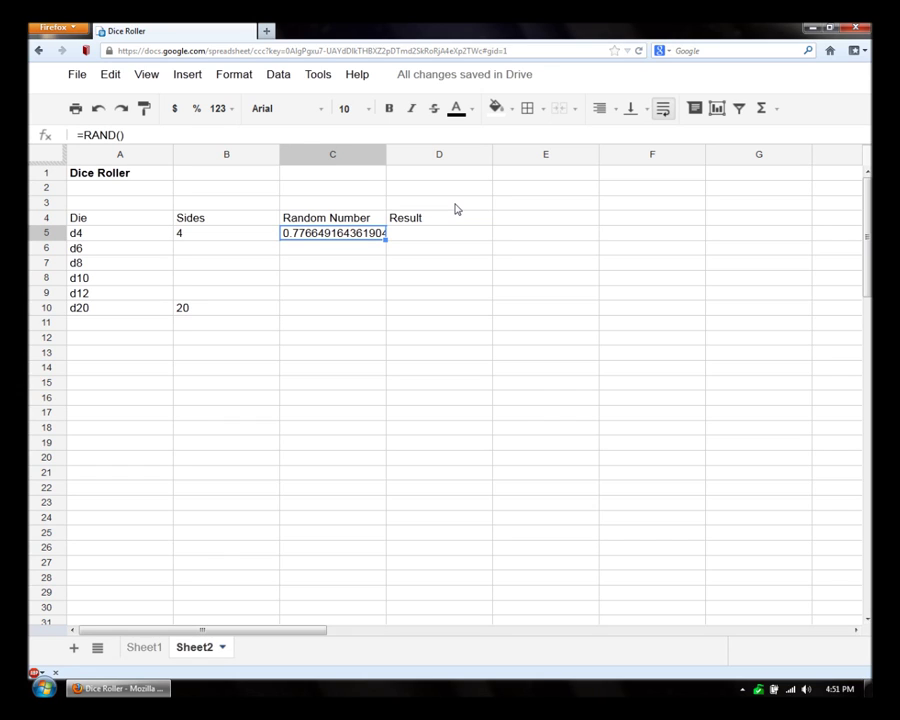
{"action": "key", "text": "Left"}
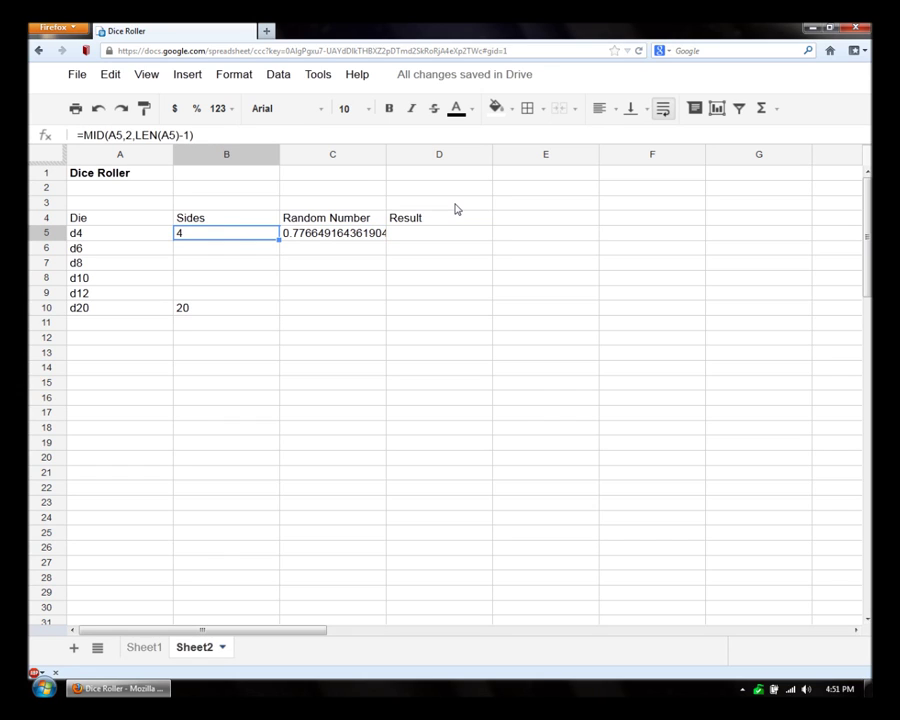
{"action": "key", "text": "Right"}
{"action": "key", "text": "Right"}
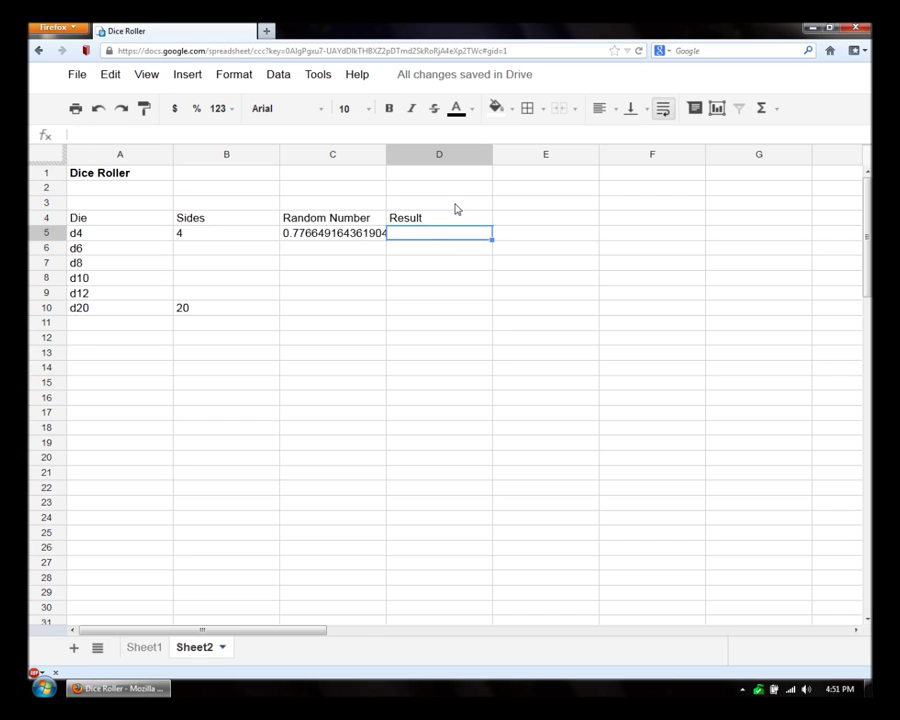
Enter =CEILING(B5*C5,1) in D5 to turn the random decimal into a d4 roll.
{"action": "type", "text": "="}
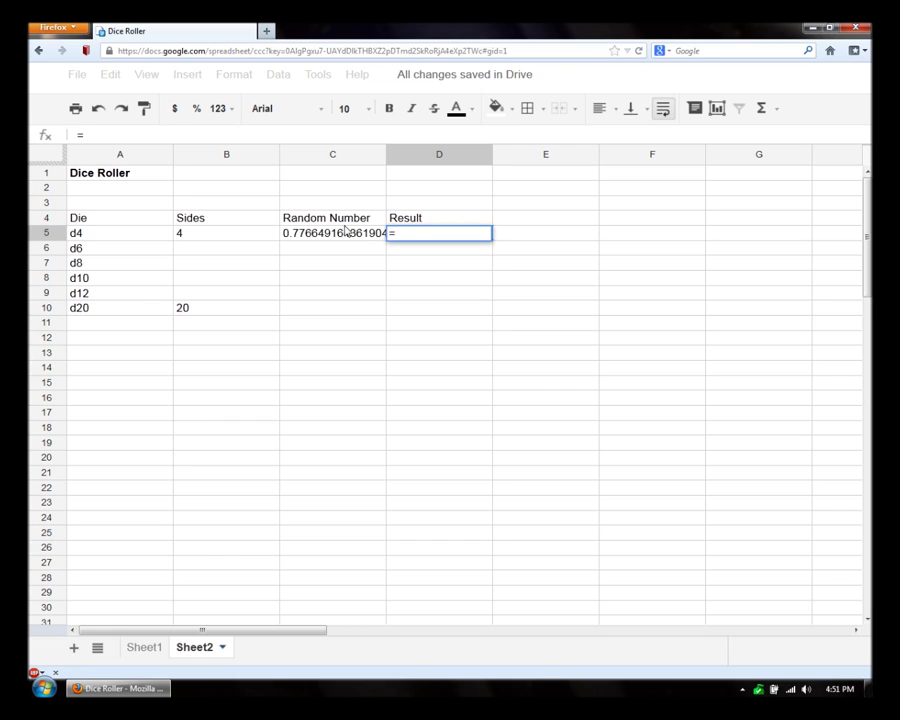
{"action": "type", "text": "CEILING("}
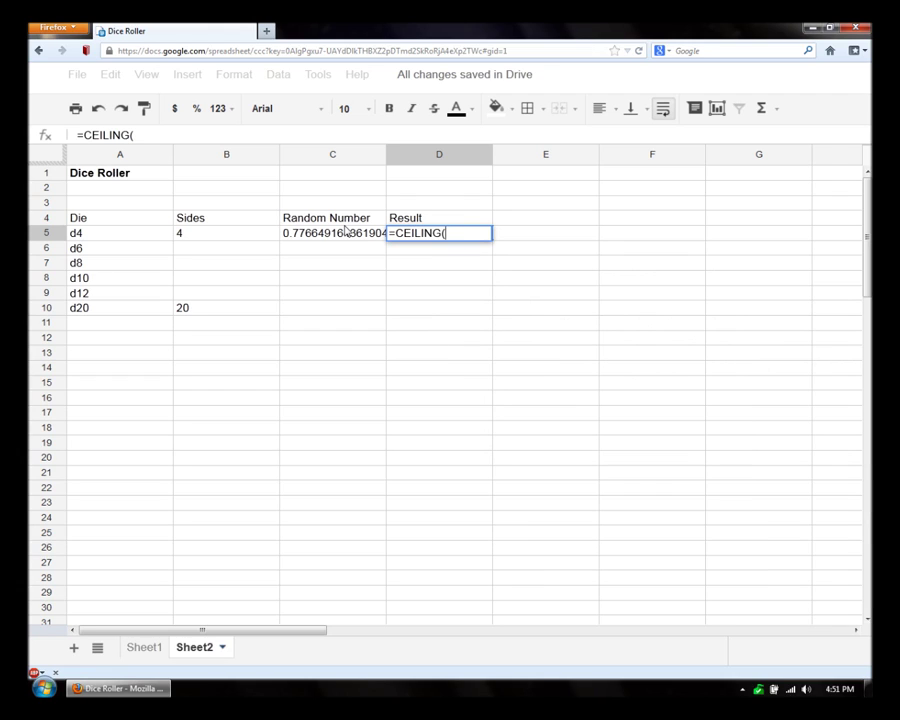
{"action": "left_click", "coordinate": [270, 238]}
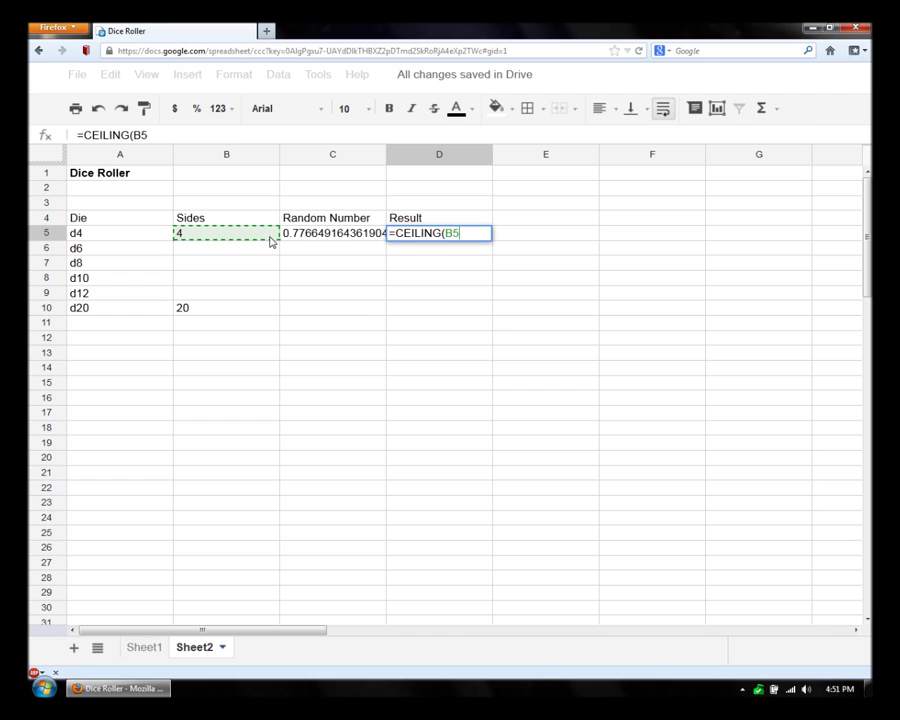
{"action": "type", "text": "*"}
{"action": "left_click", "coordinate": [332, 242]}
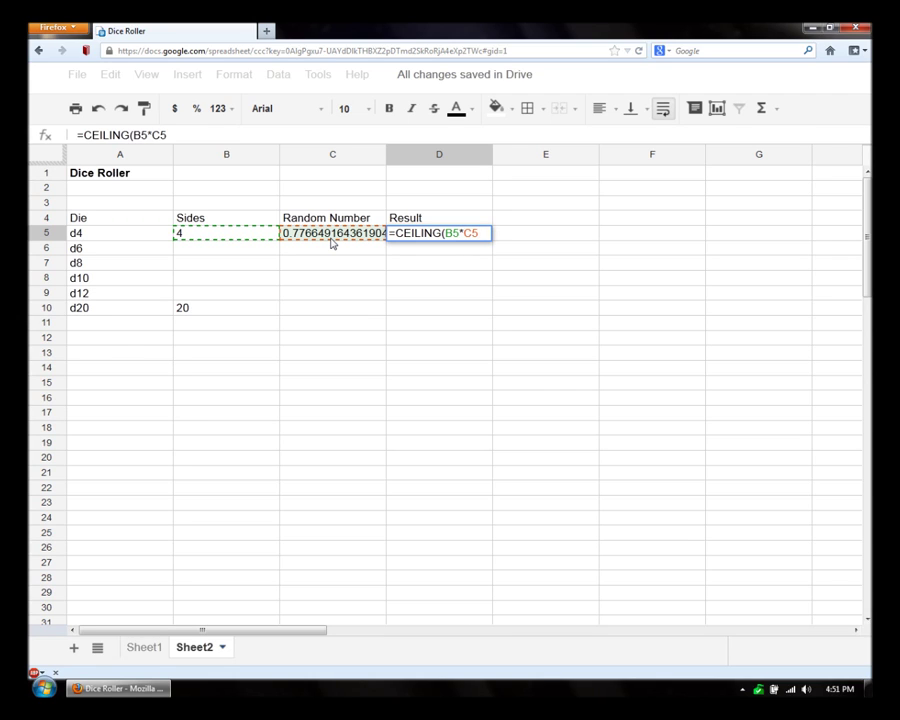
{"action": "type", "text": ","}
{"action": "type", "text": "1)"}
{"action": "key", "text": "Return"}
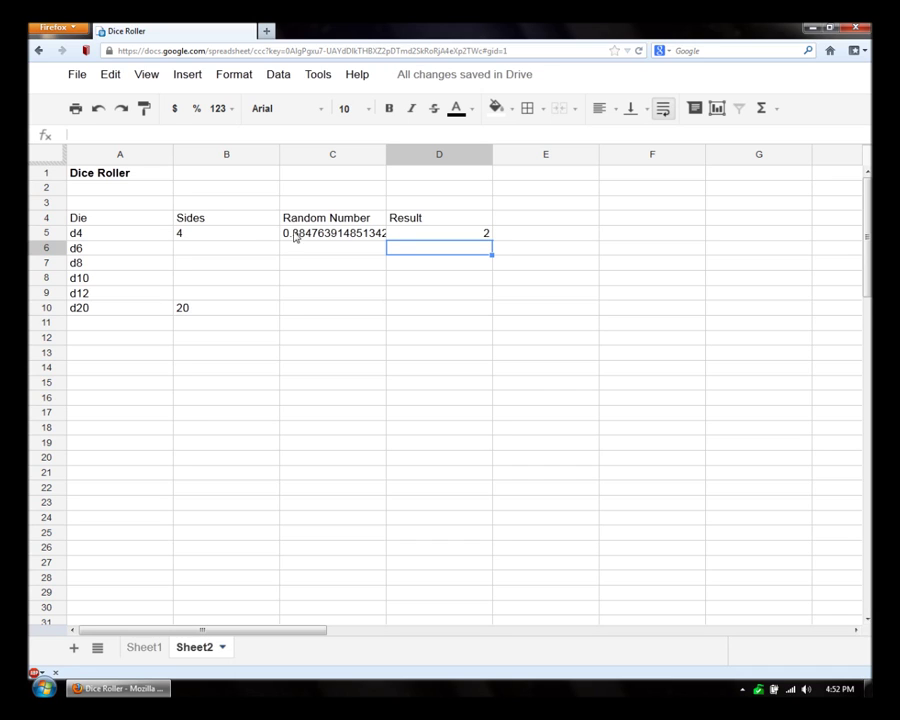
Copy the B5:D5 formulas into rows 6–10 and reroll the dice.
{"action": "left_click_drag", "start_coordinate": [247, 235], "coordinate": [414, 235]}
{"action": "right_click", "coordinate": [414, 235]}
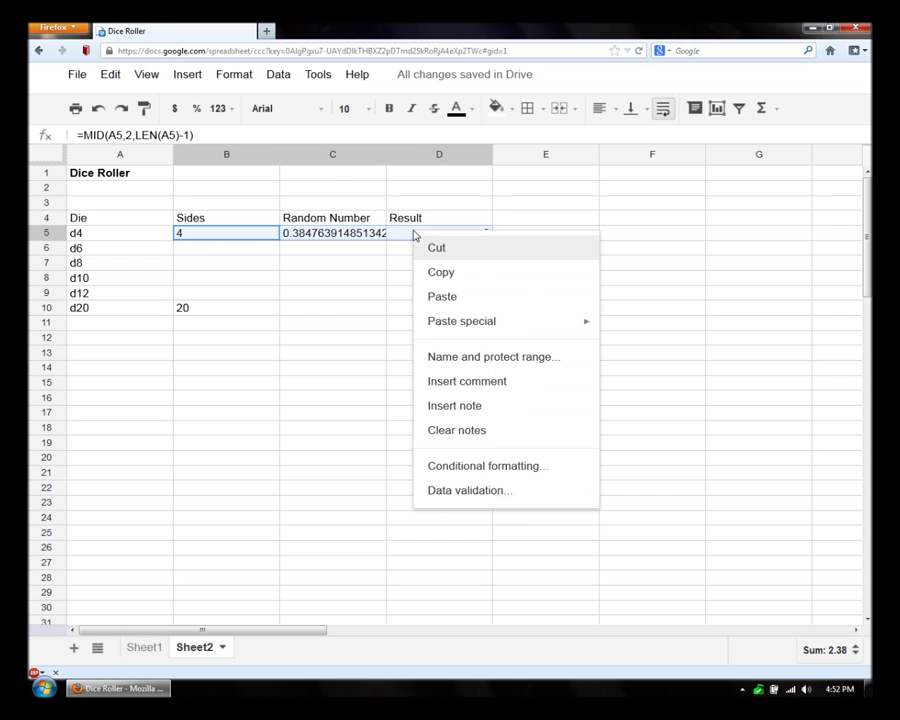
{"action": "left_click", "coordinate": [430, 271]}
{"action": "left_click", "coordinate": [228, 257]}
{"action": "left_click_drag", "start_coordinate": [228, 257], "coordinate": [227, 315]}
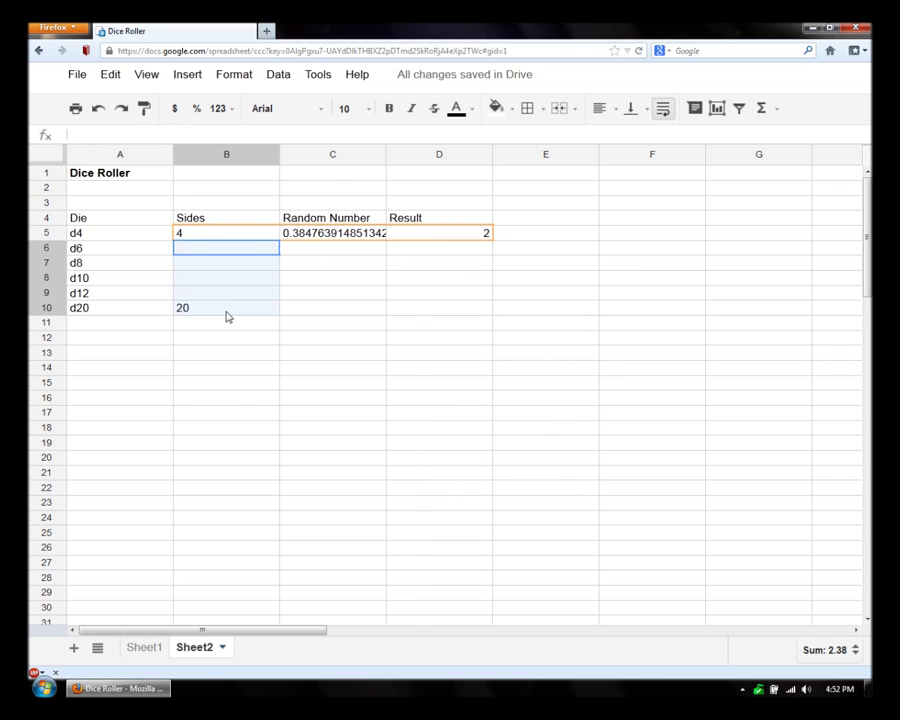
{"action": "right_click", "coordinate": [227, 315]}
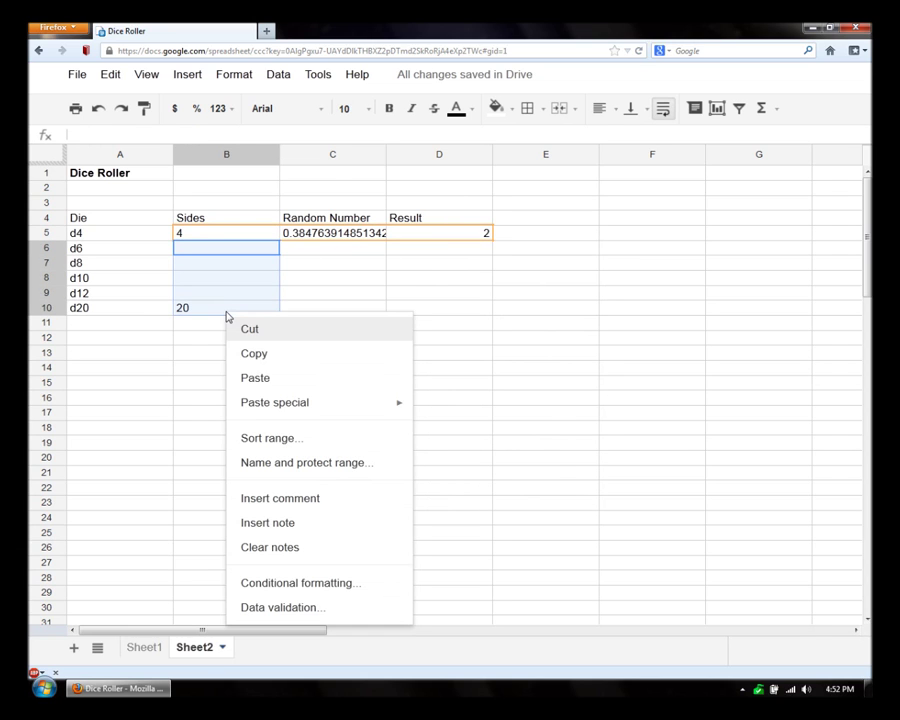
{"action": "left_click", "coordinate": [263, 376]}
{"action": "left_click", "coordinate": [430, 341]}
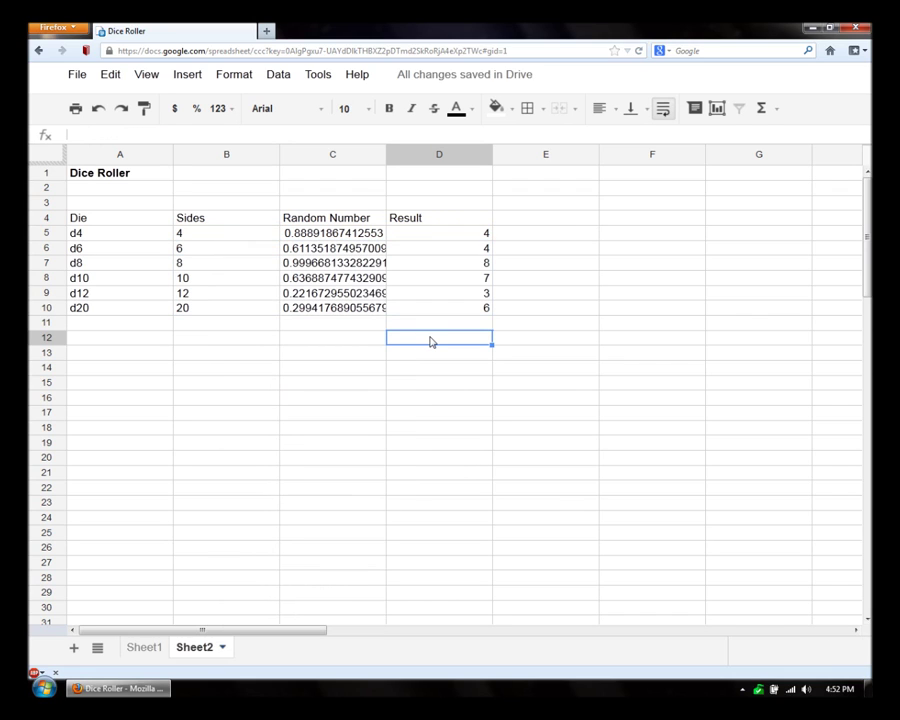
{"action": "key", "text": "Delete"}
{"action": "key", "text": "Delete"}
{"action": "key", "text": "Delete"}
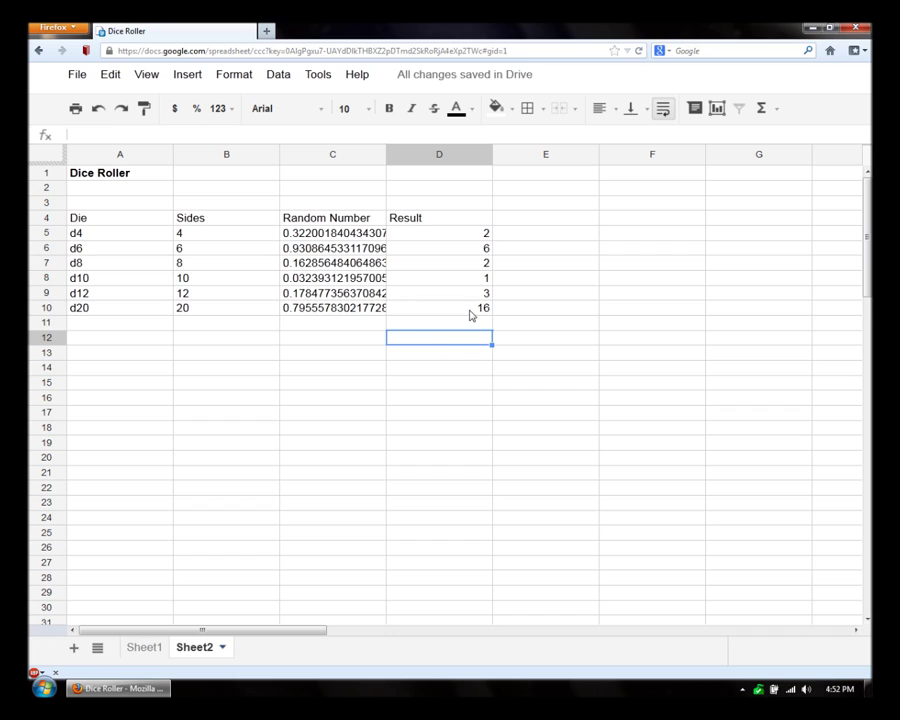
{"action": "left_click_drag", "start_coordinate": [468, 313], "coordinate": [462, 241]}
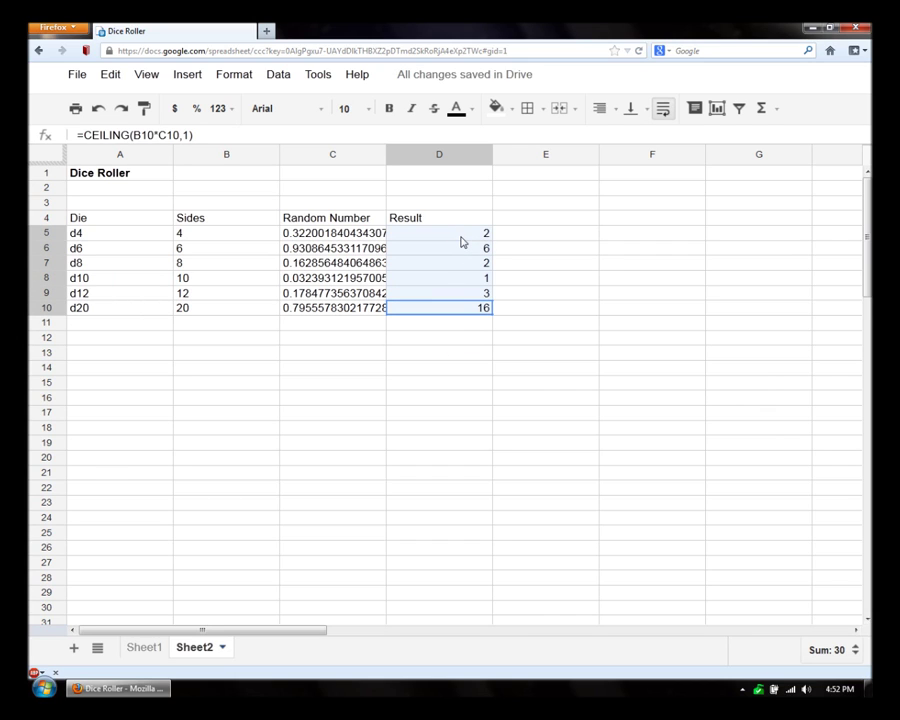
Label B1 'Google Sheets' and put the credit name in C1.
{"action": "left_click", "coordinate": [224, 175]}
{"action": "type", "text": "Google Sheets"}
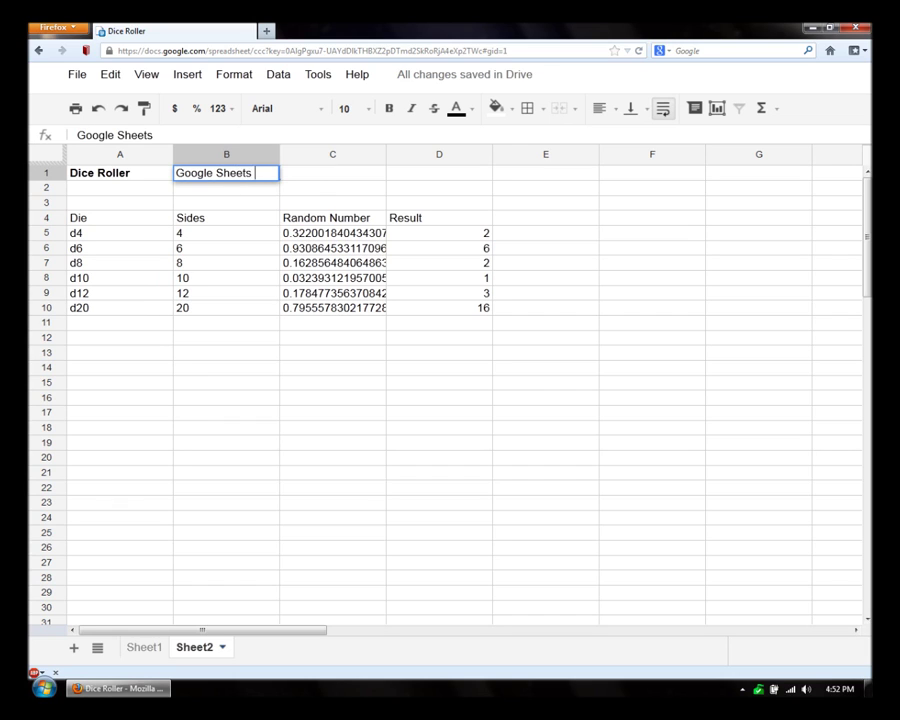
{"action": "key", "text": "Tab"}
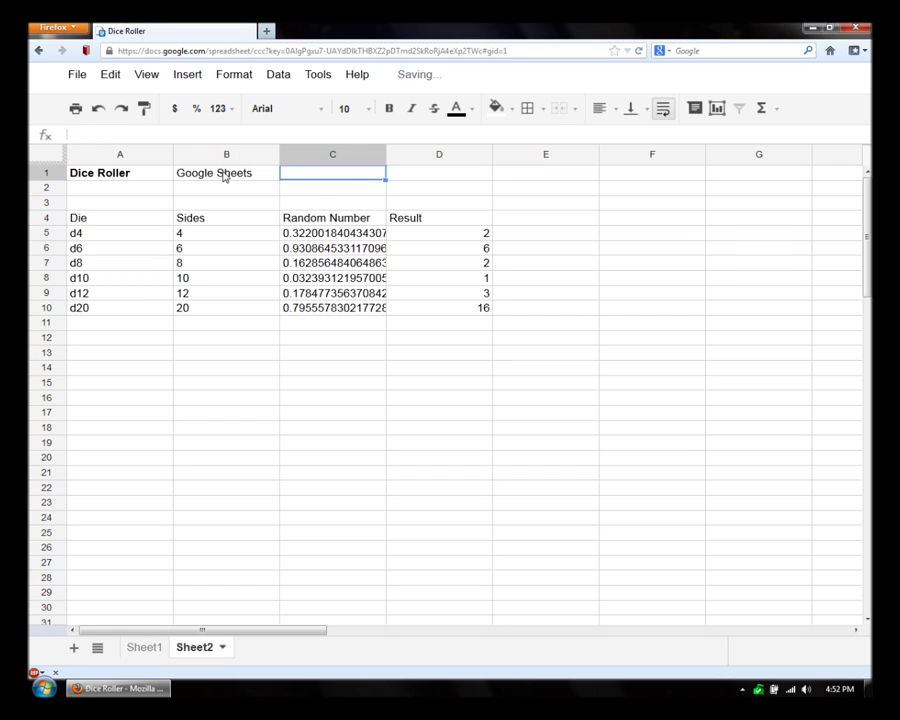
{"action": "type", "text": "SpreadPuddin"}
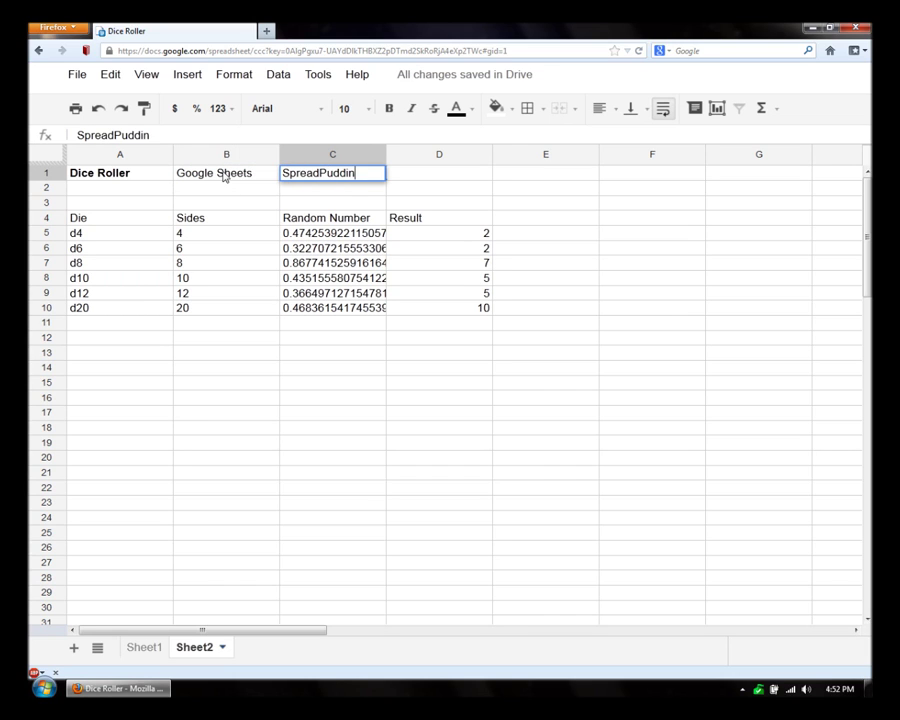
{"action": "key", "text": "Tab"}
{"action": "key", "text": "Return"}
{"action": "key", "text": "Home"}
{"action": "key", "text": "Up"}
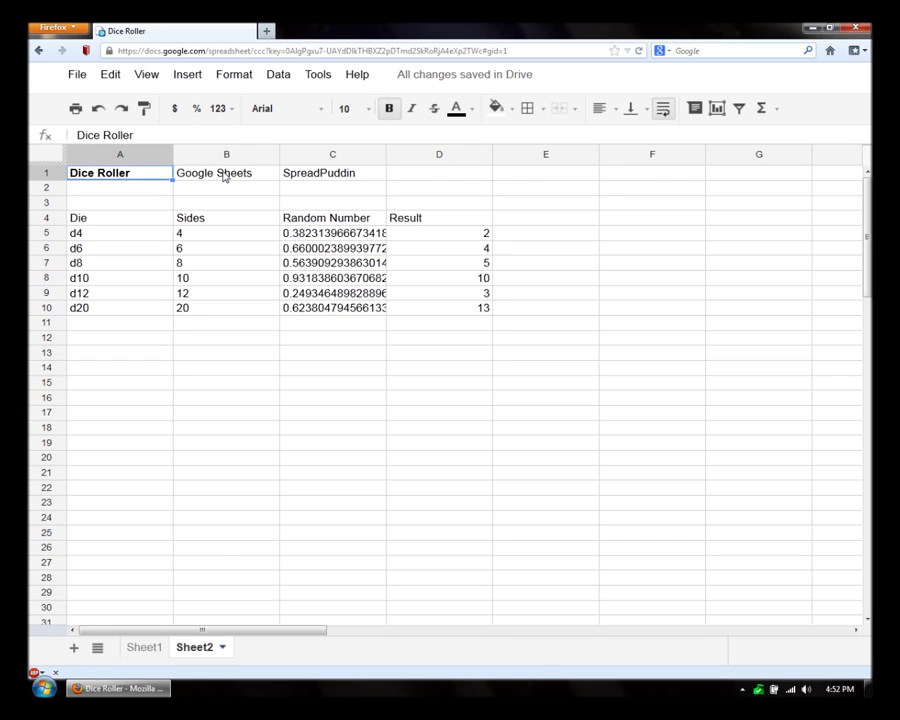
{"action": "key", "text": "Right"}
{"action": "key", "text": "Right"}
{"action": "key", "text": "Right"}
{"action": "key", "text": "Home"}
{"action": "key", "text": "Right"}
{"action": "key", "text": "Right"}
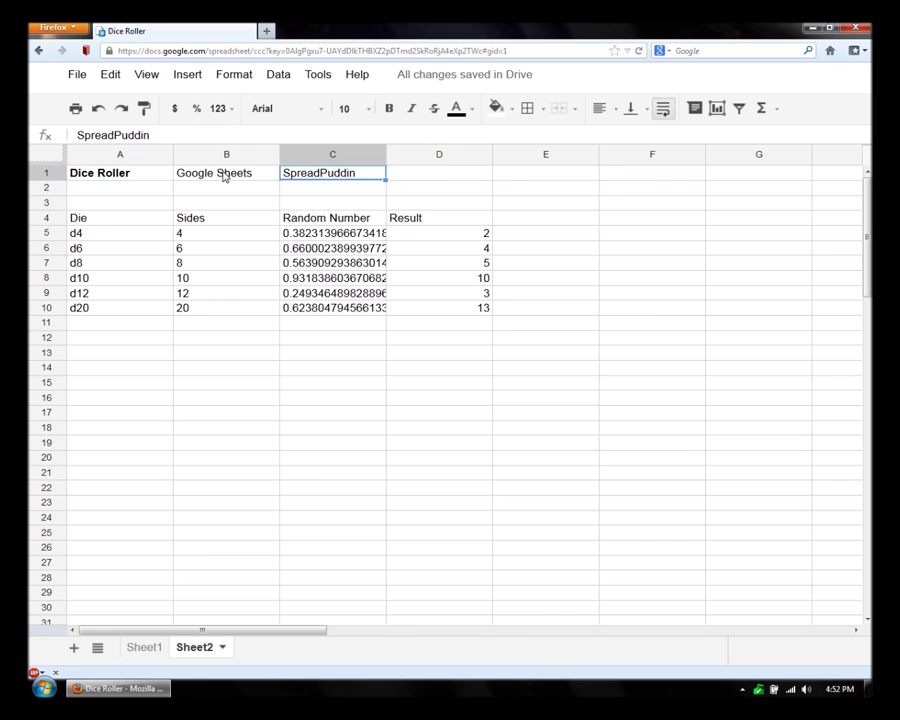
{"action": "left_click", "coordinate": [410, 176]}
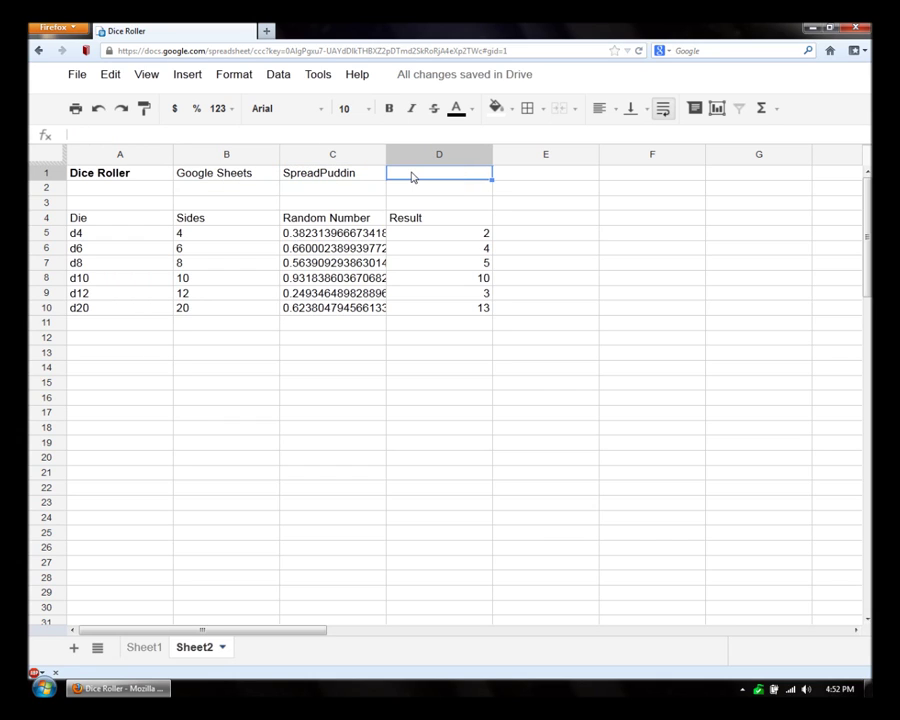
{"action": "key", "text": "Home"}
{"action": "key", "text": "Right"}
{"action": "key", "text": "Right"}
{"action": "key", "text": "Right"}
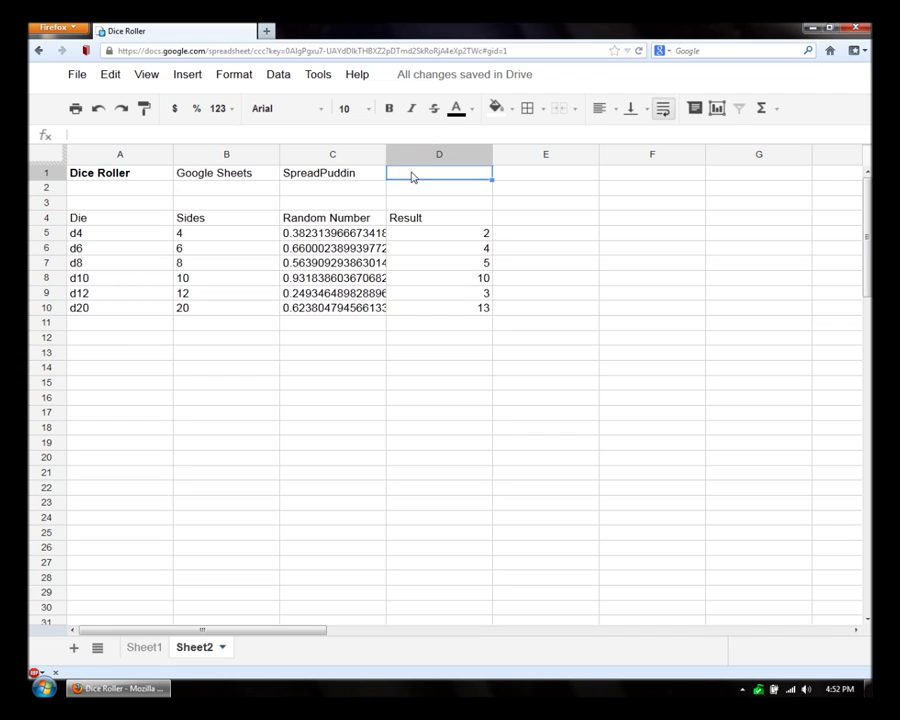